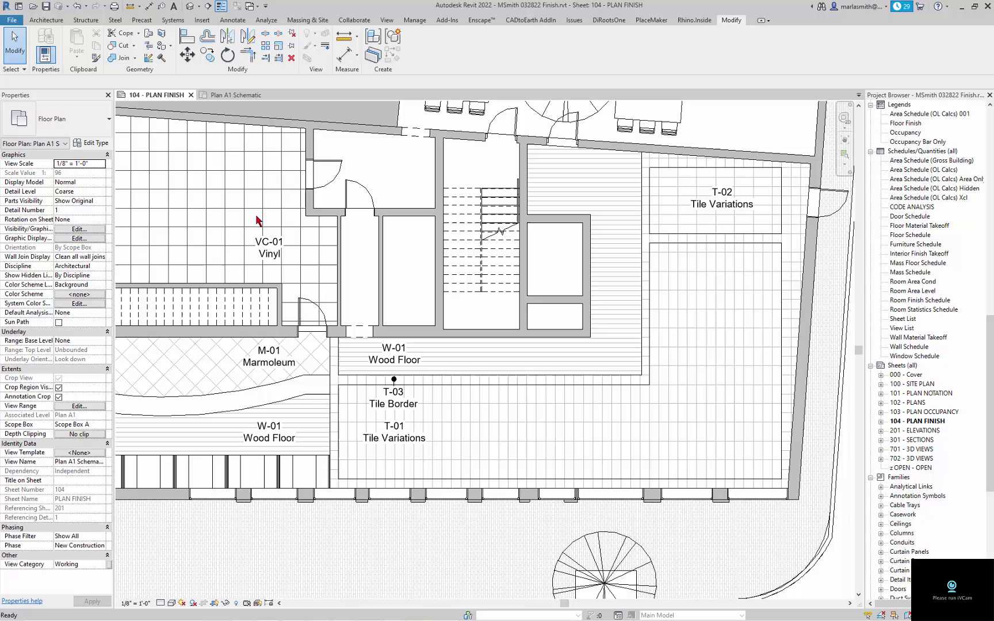
Step: Open the Plan A1 Schematic floor plan and make an independent duplicate of it
click(235, 95)
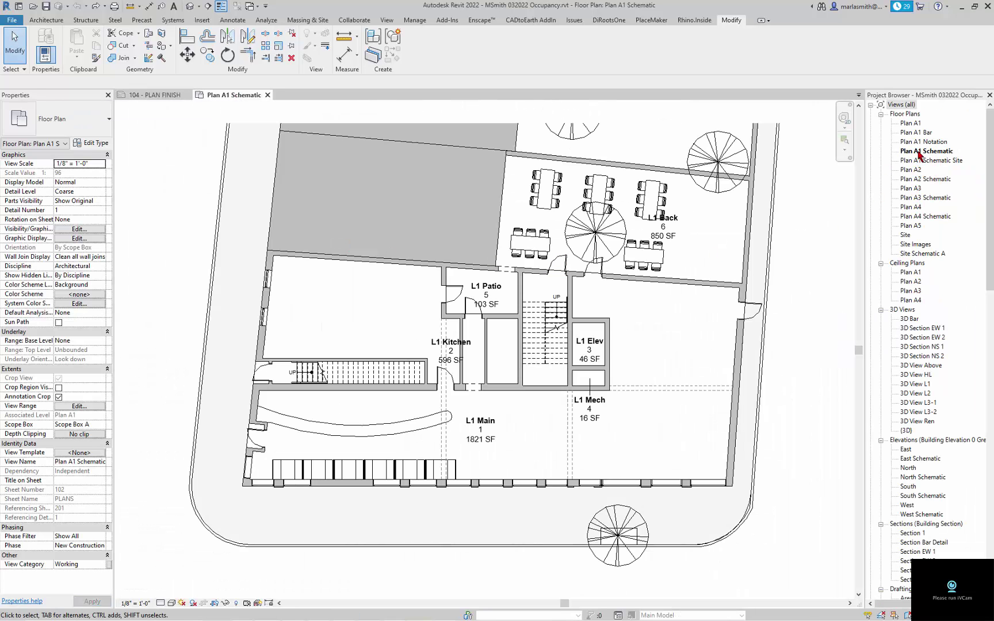
right_click(926, 151)
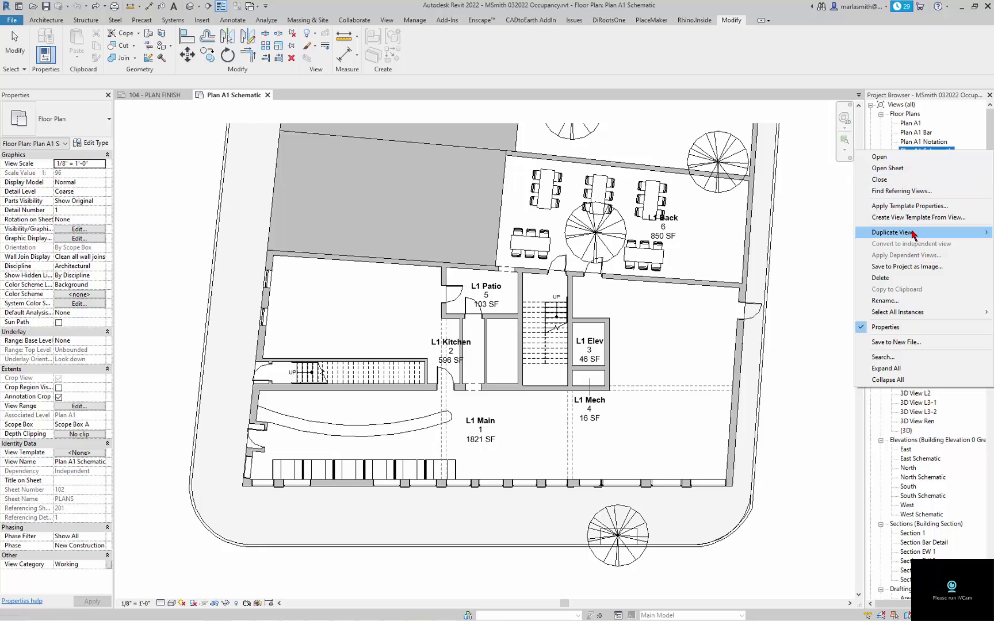
mouse_move(915, 232)
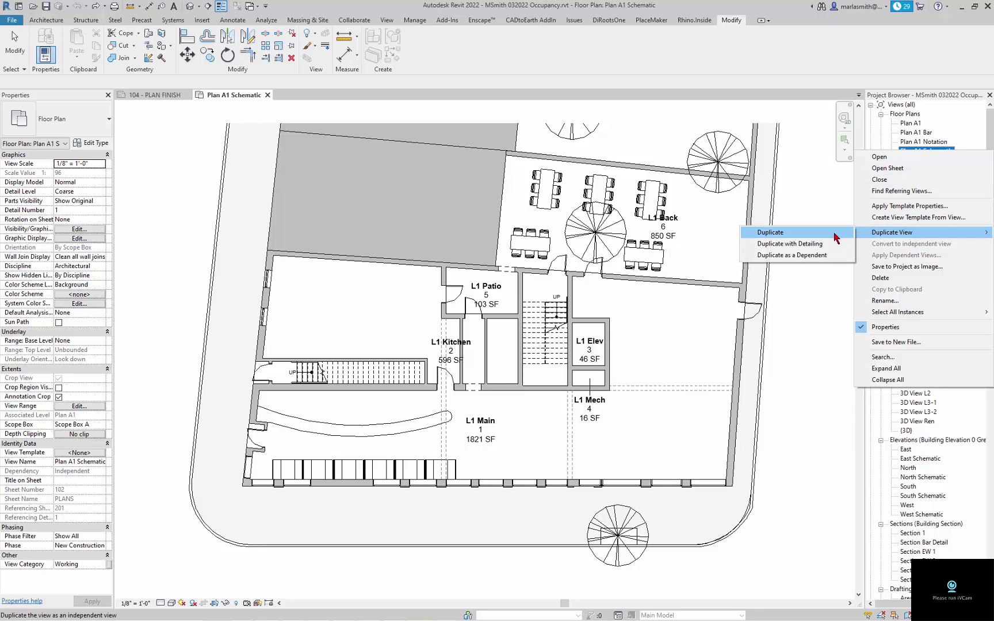
click(836, 238)
Step: Rename the copied view to 'Plan A1 Schematic Finish'
click(945, 162)
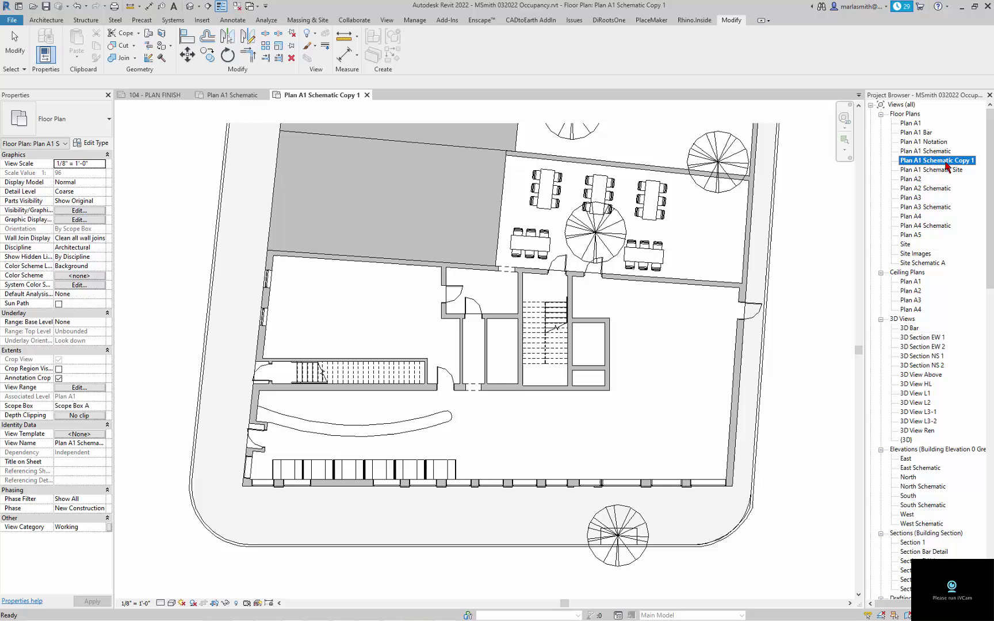
click(957, 165)
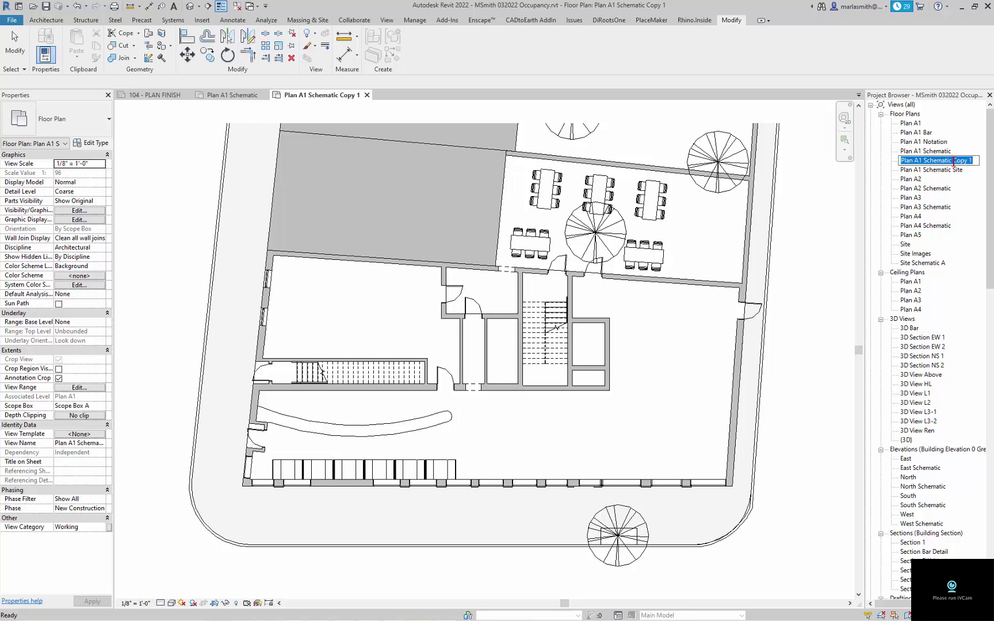
drag(954, 163, 980, 157)
key(BackSpace)
key(BackSpace)
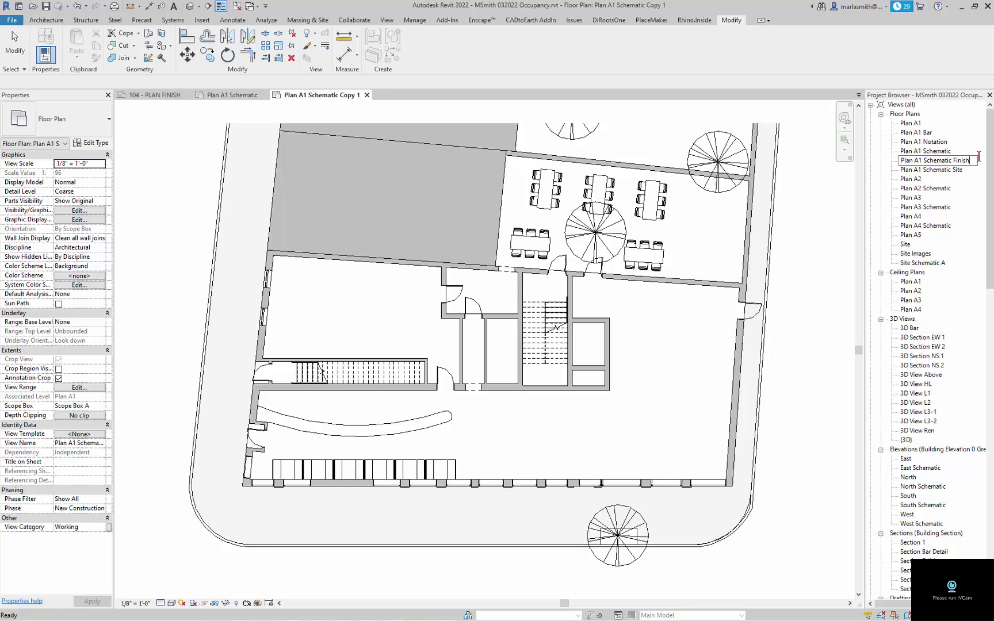
key(Return)
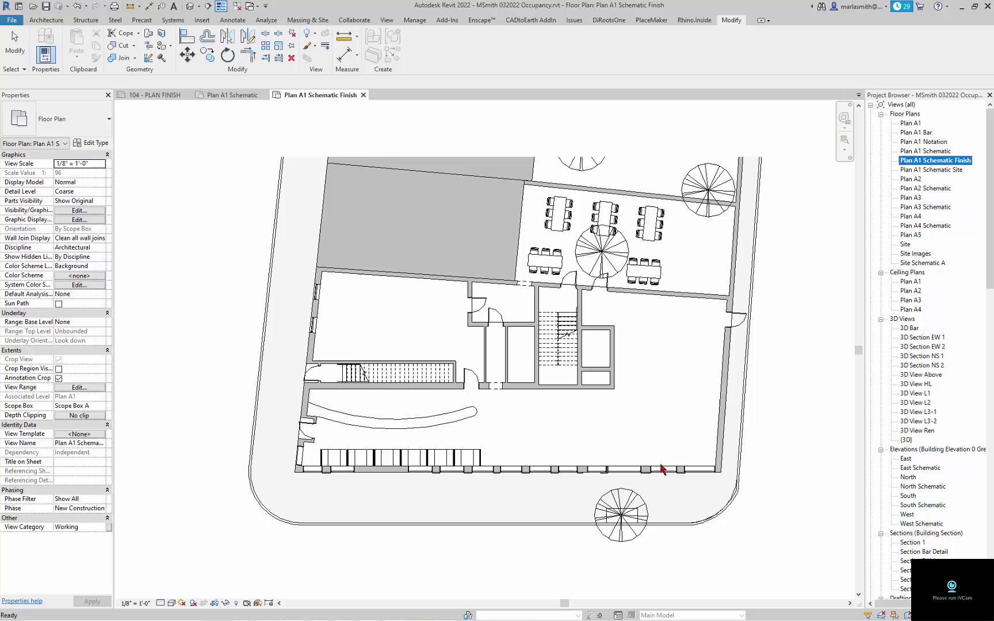
scroll(692, 480, up, 1)
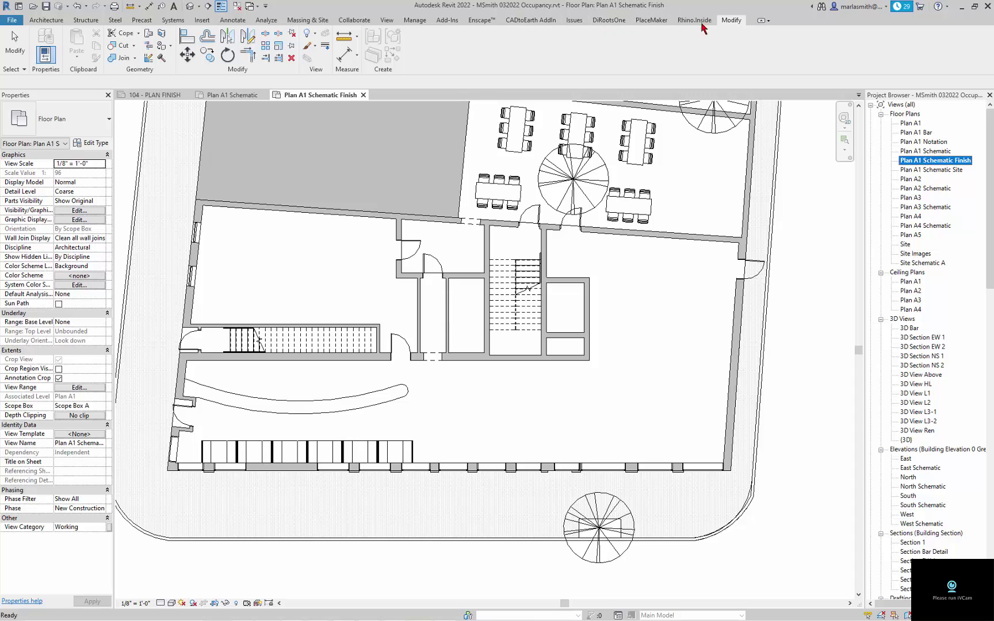
Step: Start Split Face on the 12" White floor face, discarding a stray boundary line
click(162, 35)
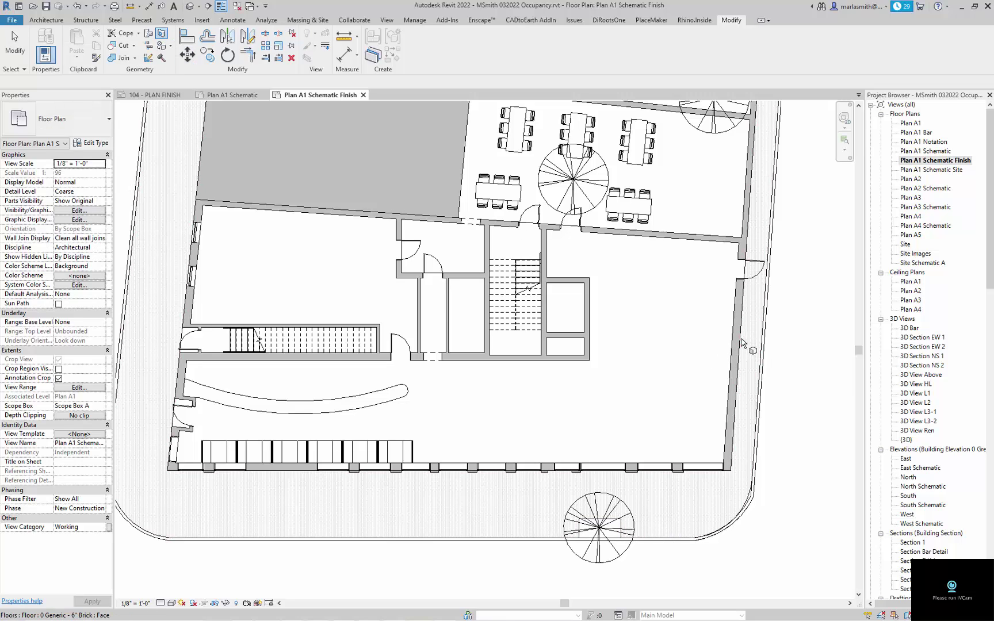
key(Tab)
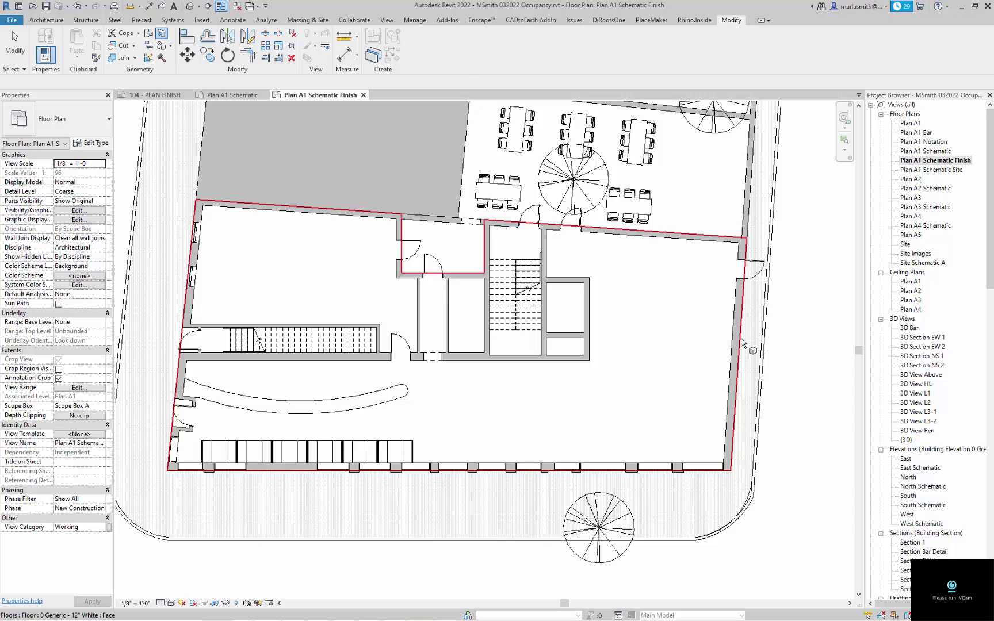
click(743, 344)
click(424, 277)
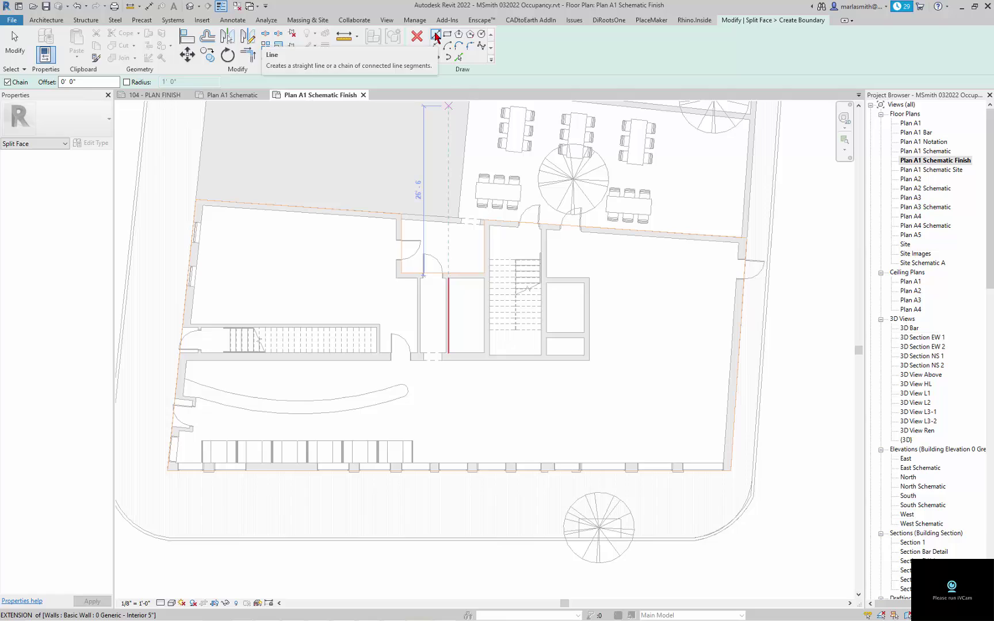
click(436, 35)
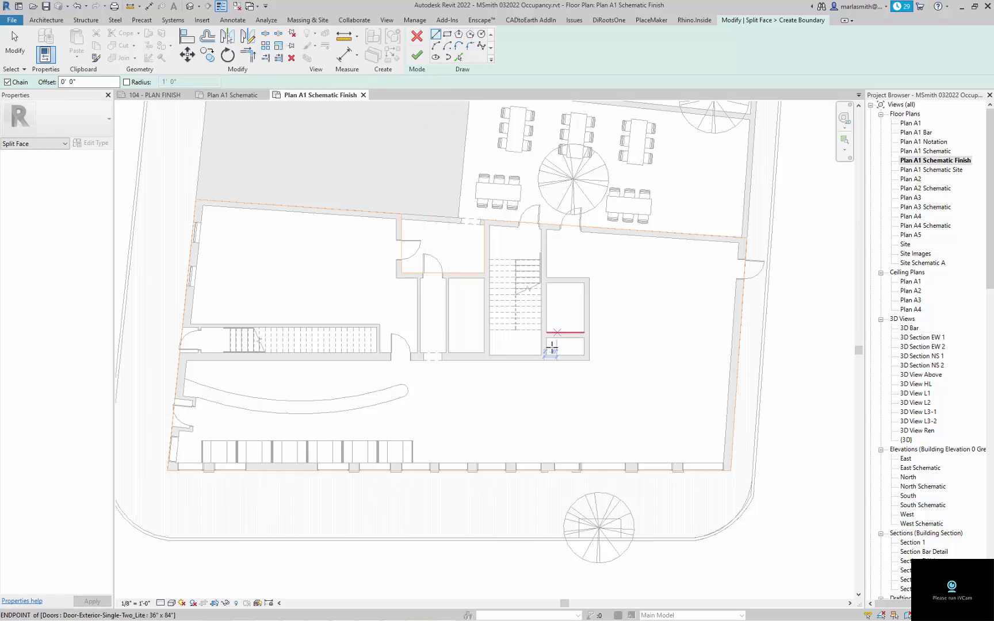
Step: Sketch the L-shaped boundary: a 12' vertical line, a line across the room, then the top, right and bottom wall edges
click(413, 462)
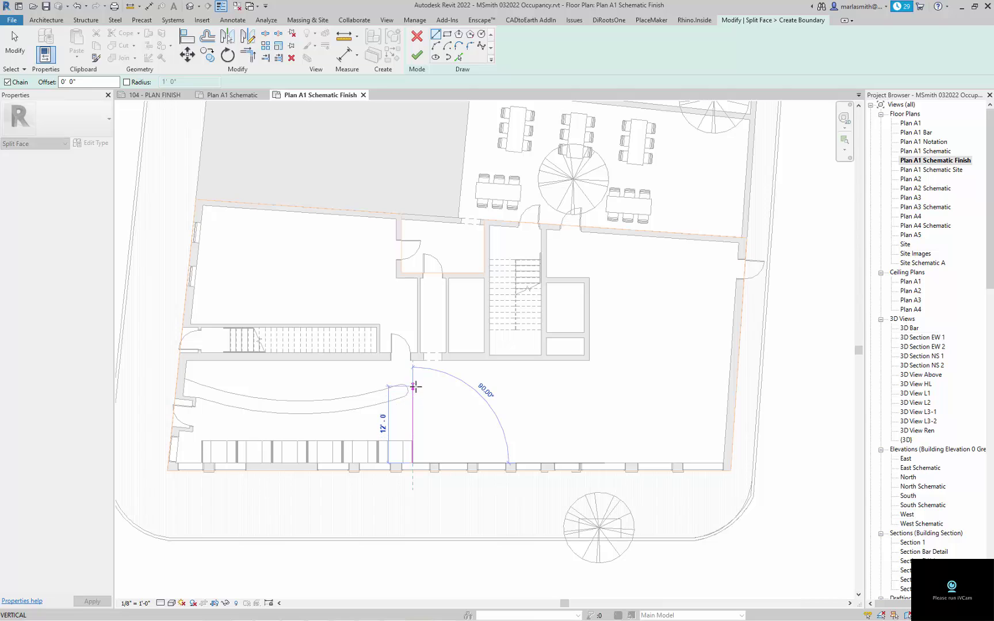
click(414, 387)
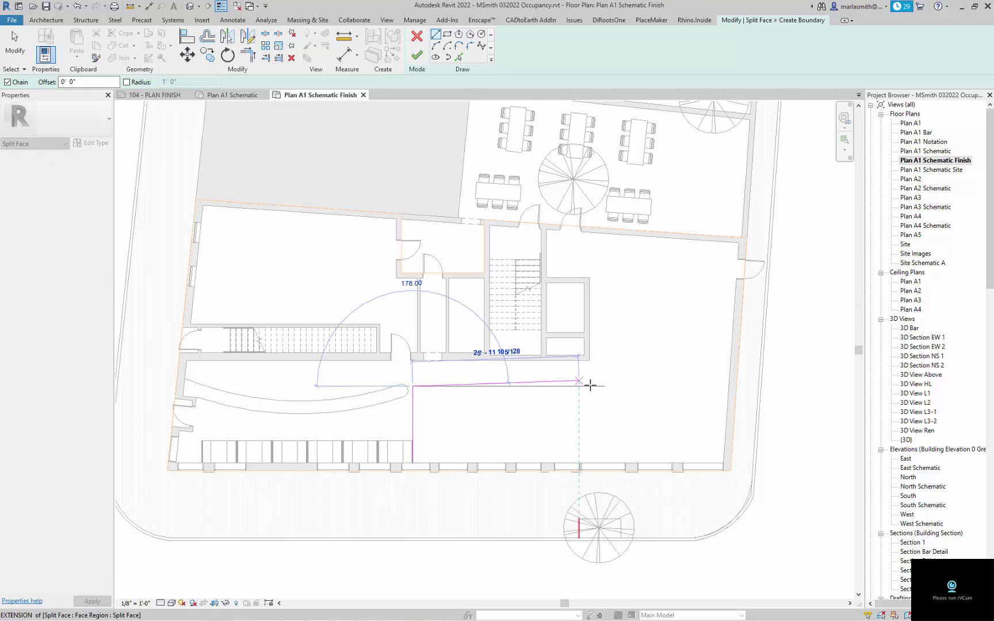
click(622, 386)
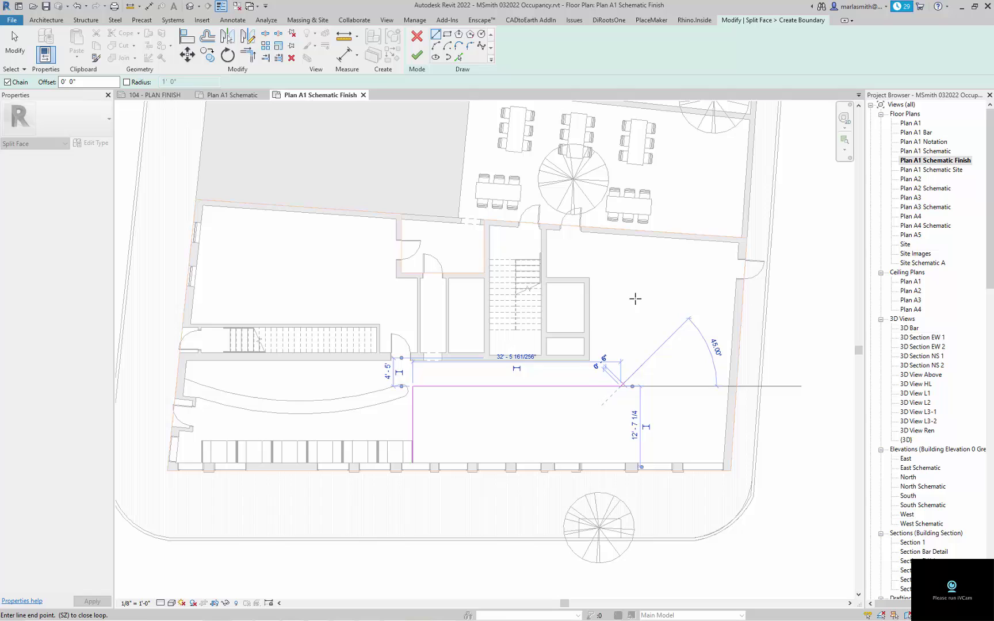
click(622, 235)
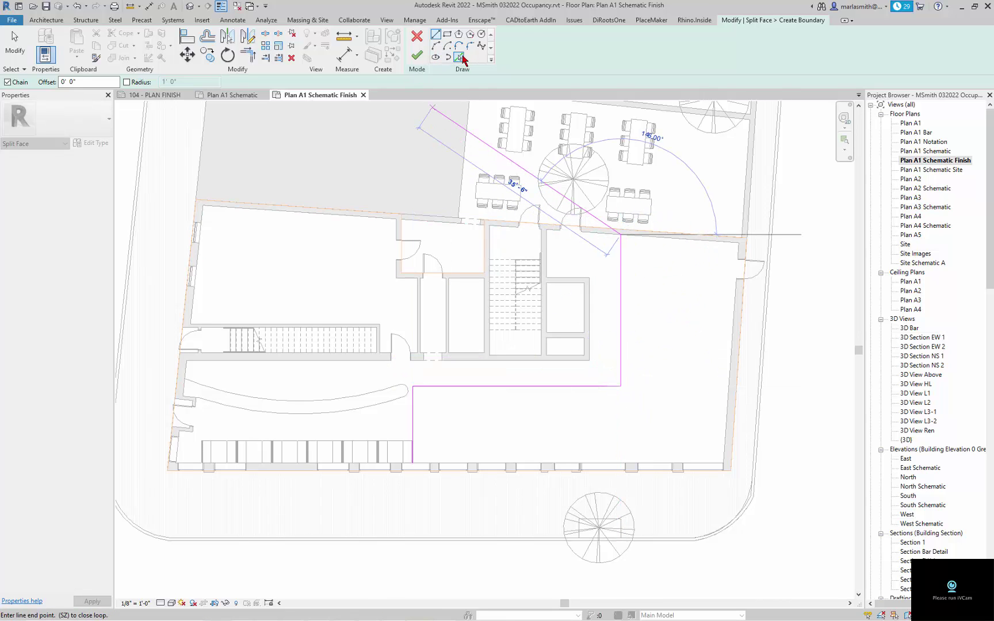
click(459, 57)
click(672, 240)
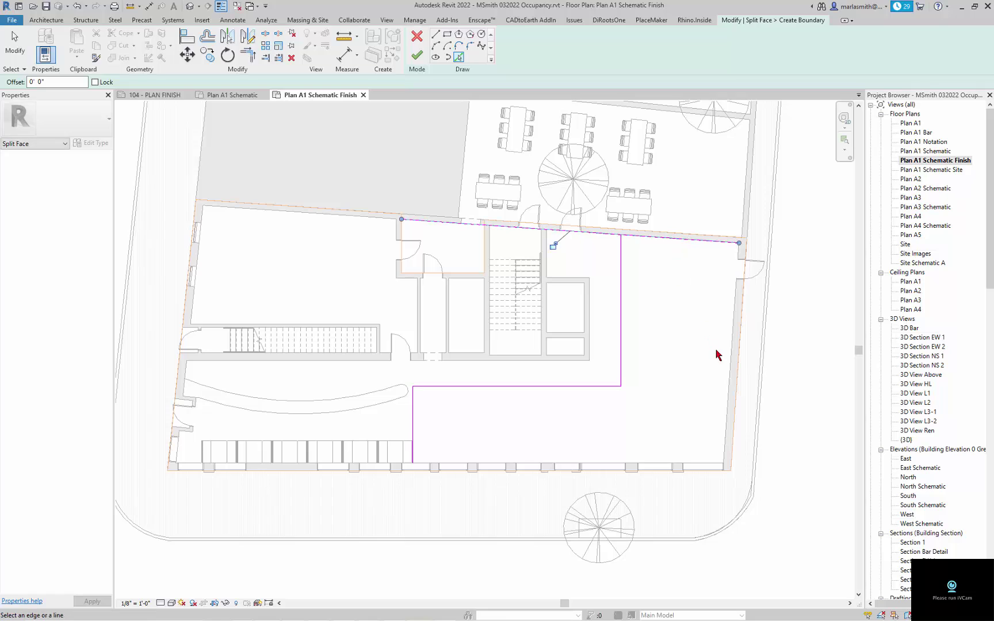
click(734, 348)
click(669, 468)
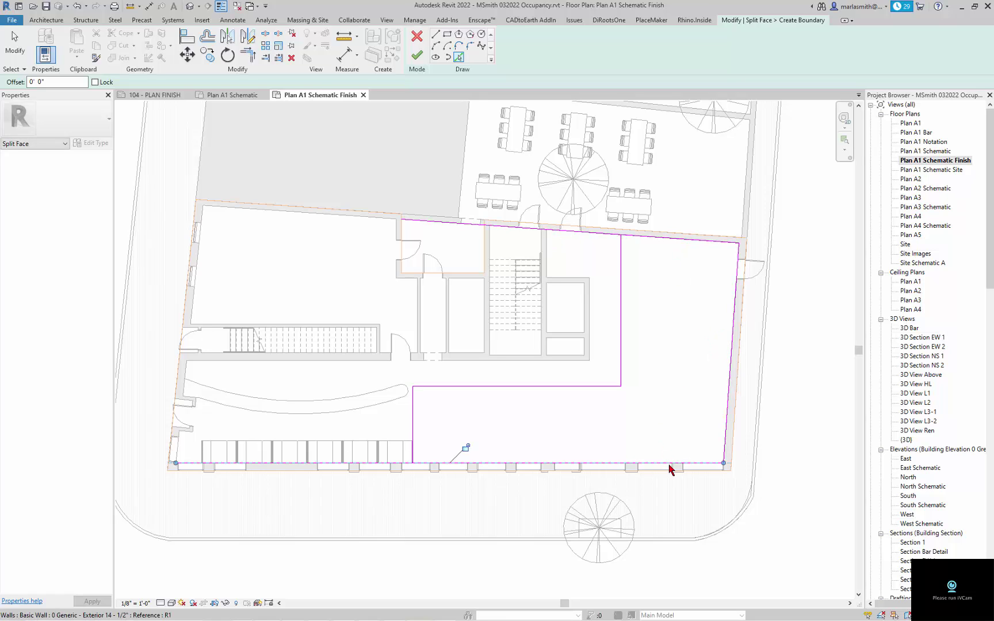
Step: Trim the boundary lines into clean corners and finish the split sketch
click(255, 63)
click(408, 464)
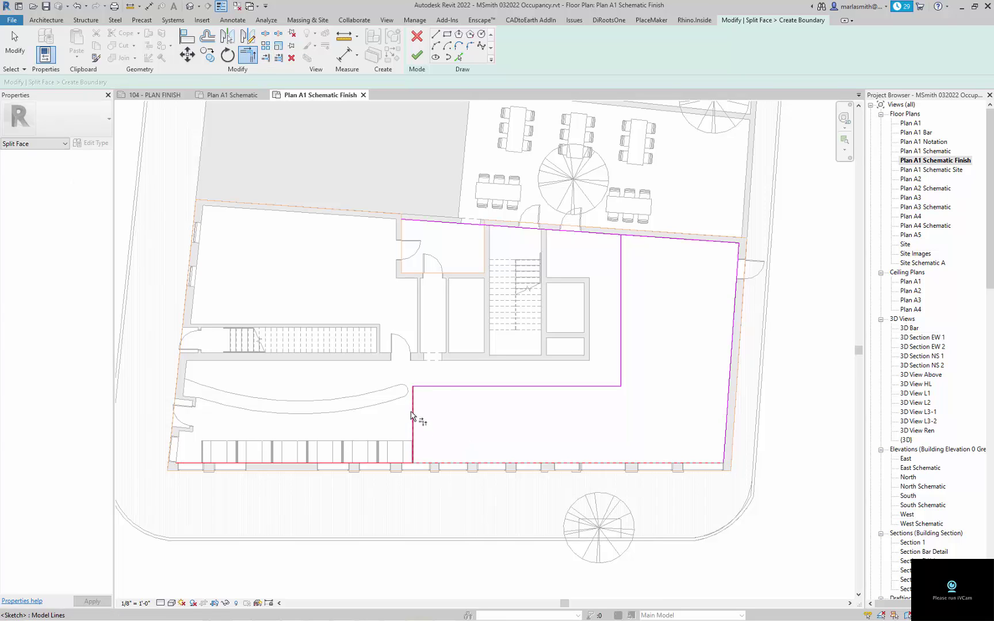
click(412, 416)
click(622, 260)
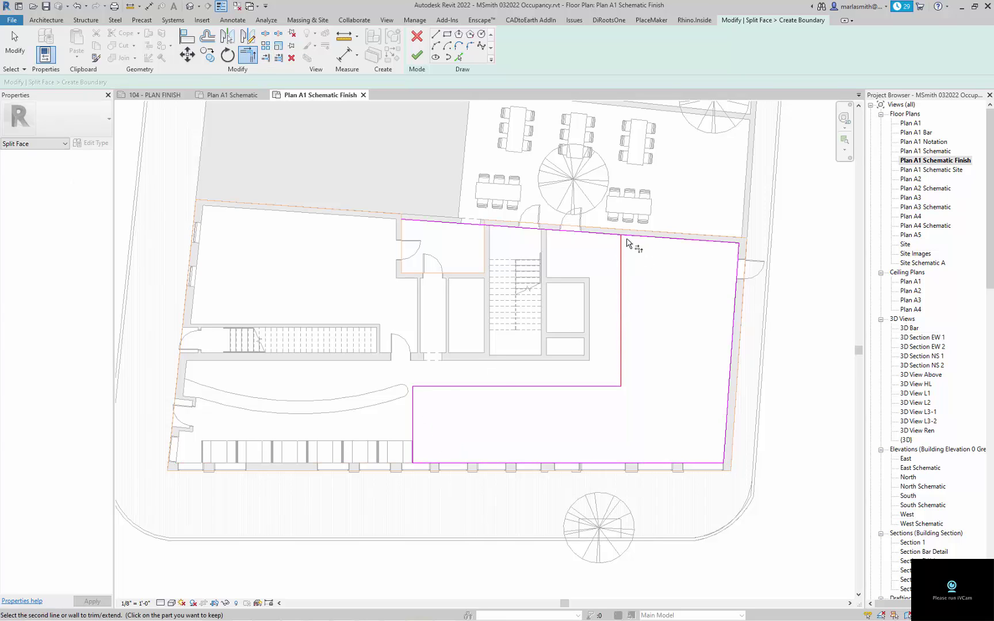
click(627, 243)
click(412, 59)
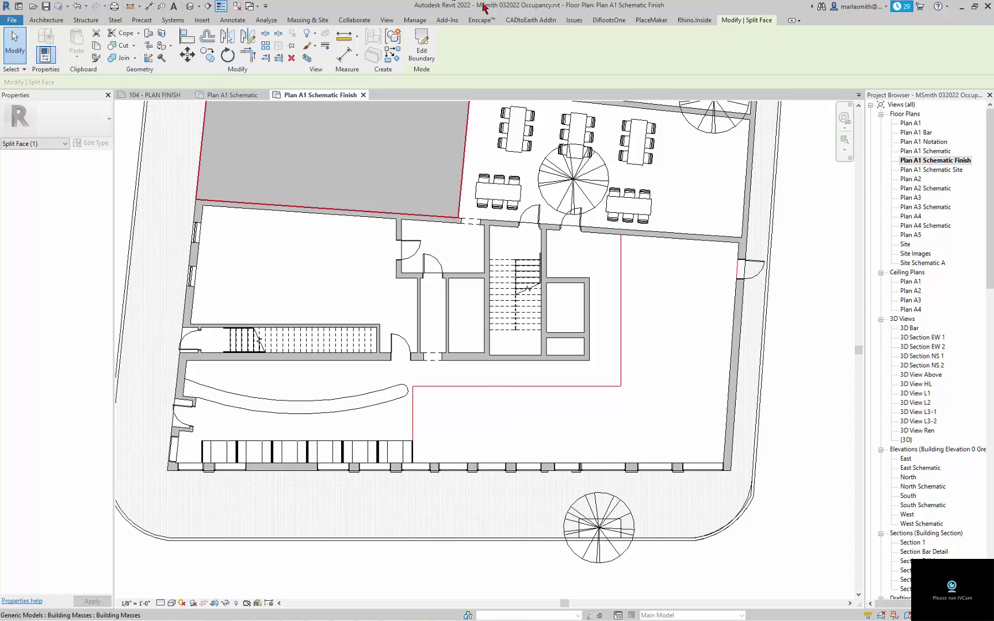
Step: Create a new default material in the Material Browser
click(415, 20)
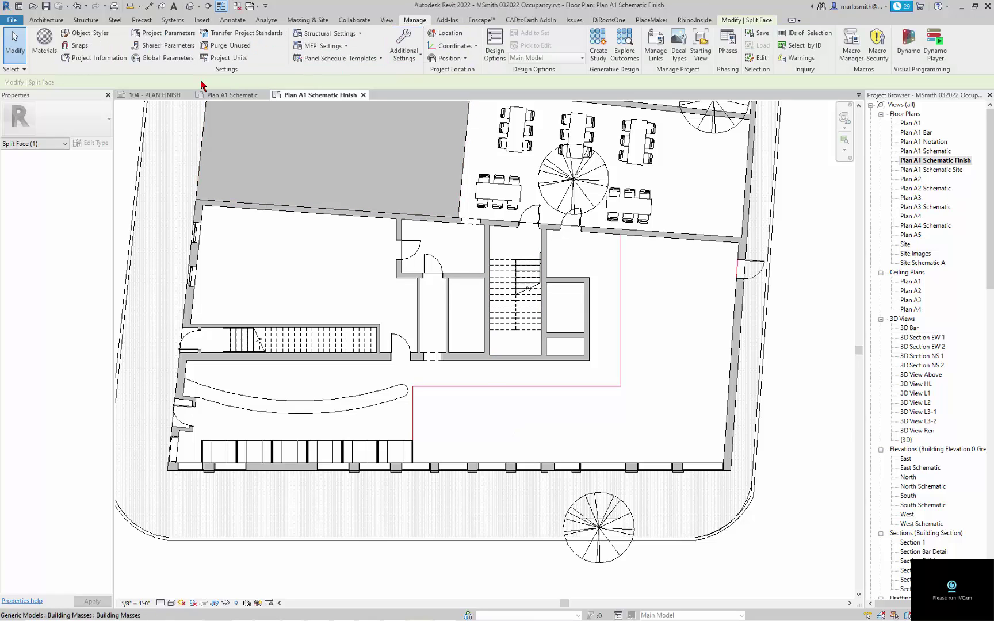
click(44, 43)
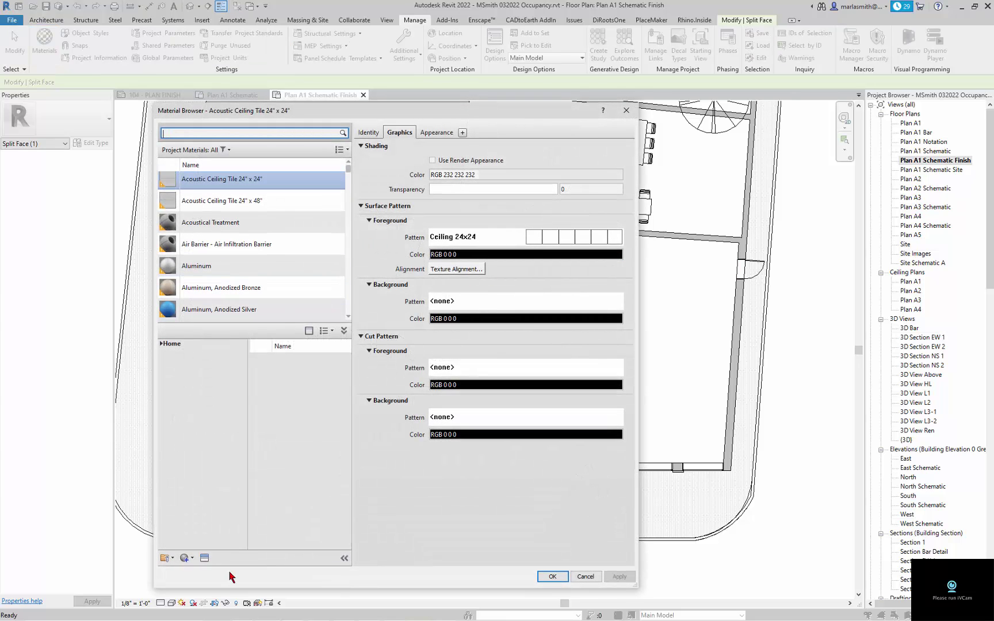
click(185, 559)
click(190, 573)
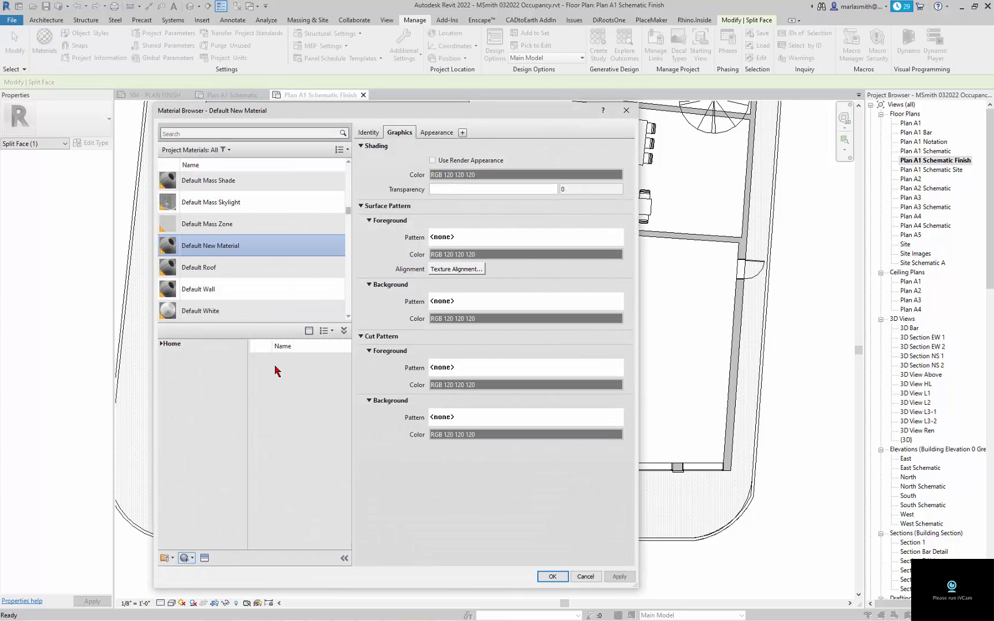
Step: Rename it Tile Horizontal and turn on Use Render Appearance for its shading
right_click(232, 247)
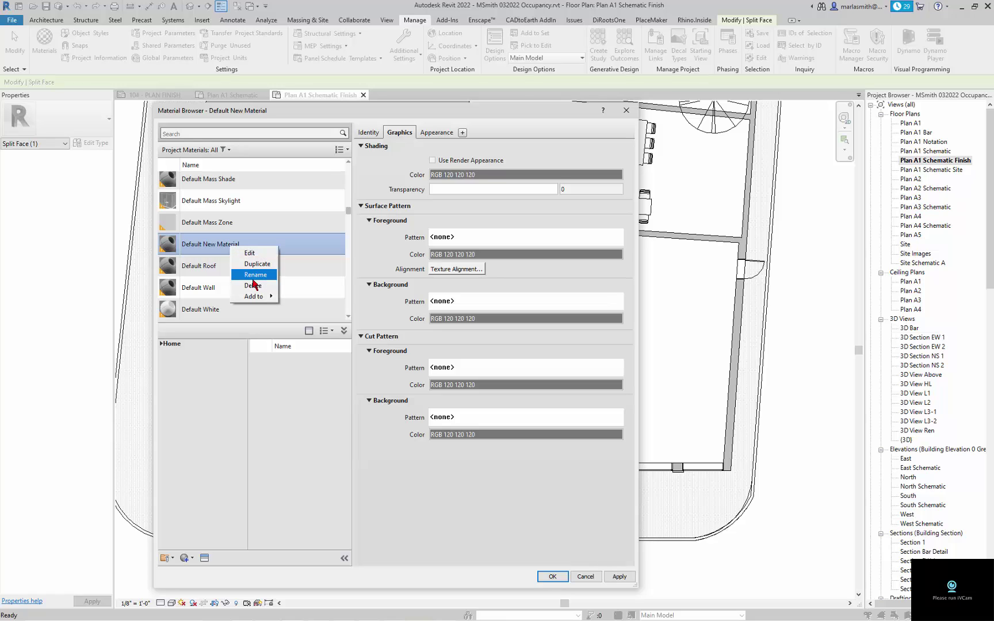
click(254, 276)
text(Ti)
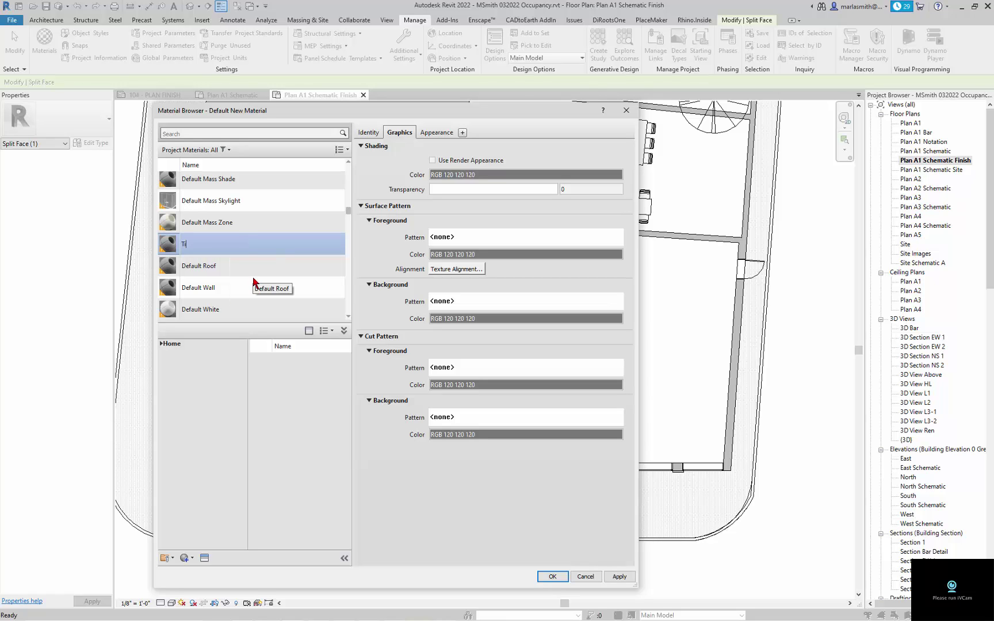
text(le Horizontal)
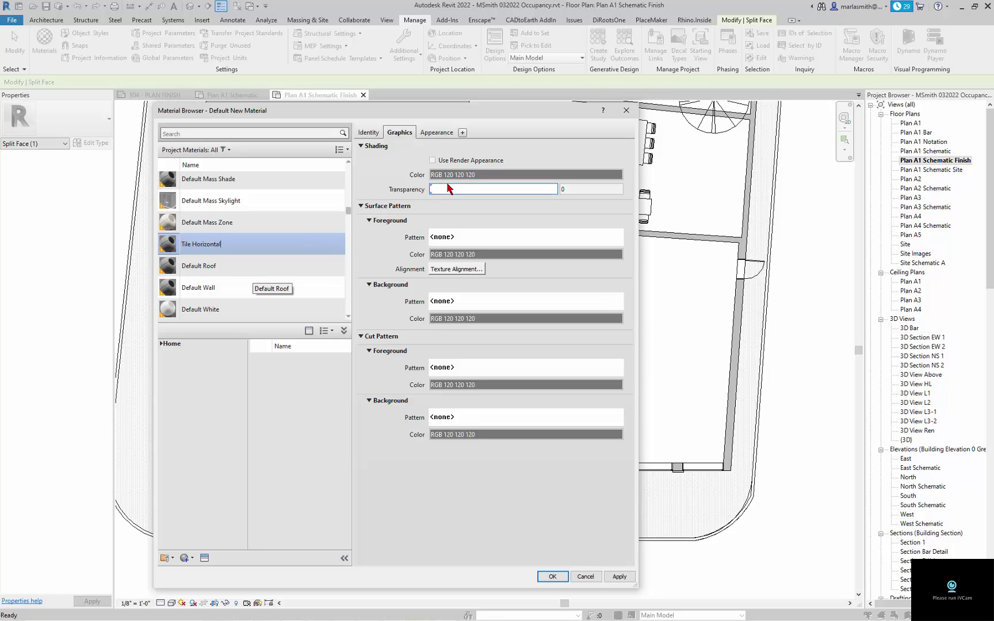
click(504, 161)
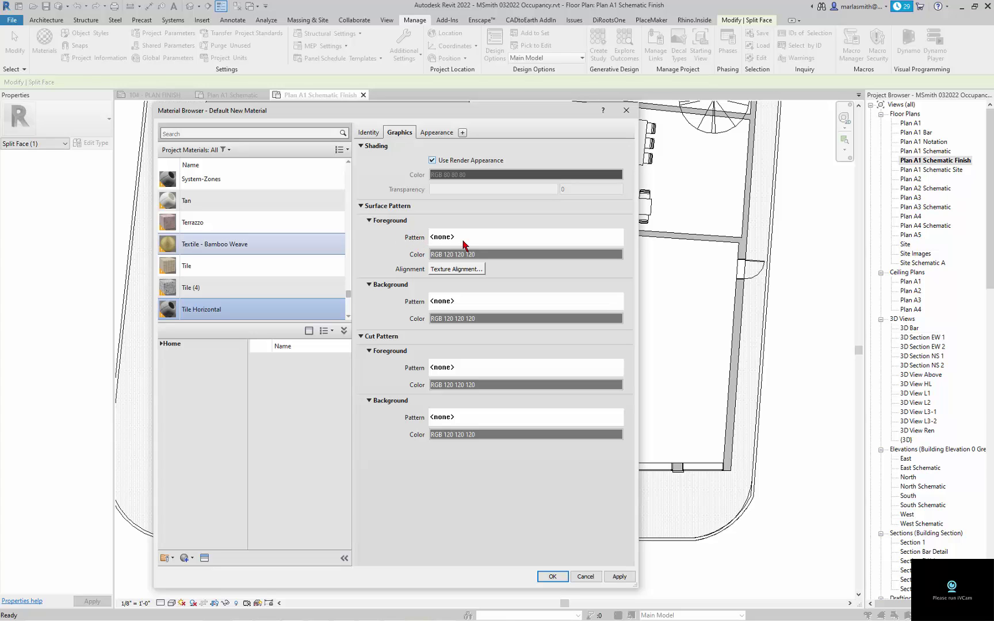
Step: Create a new crosshatch model foreground pattern with a 0° line angle
click(463, 241)
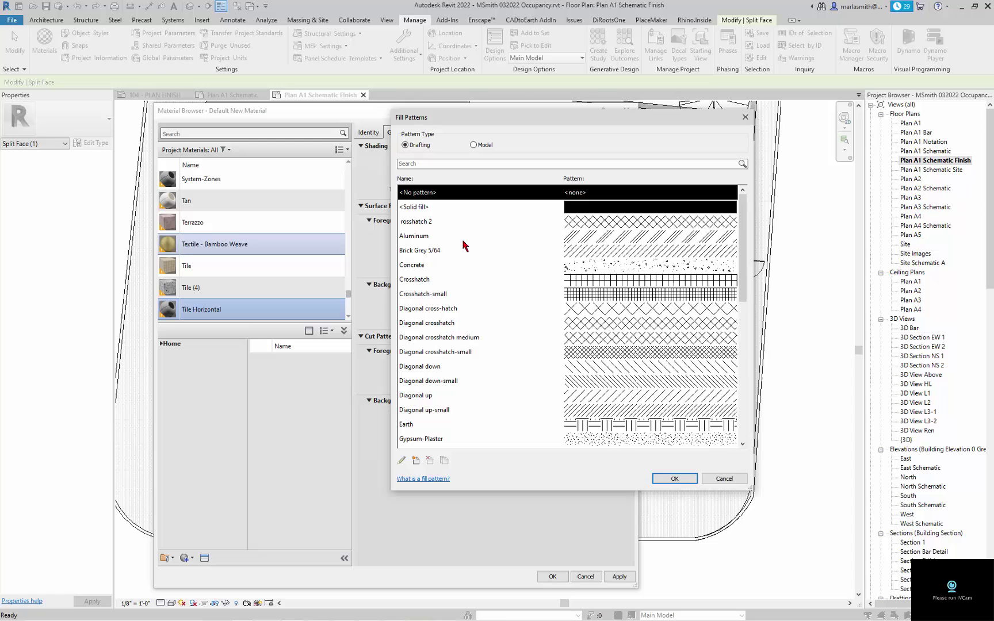
click(473, 145)
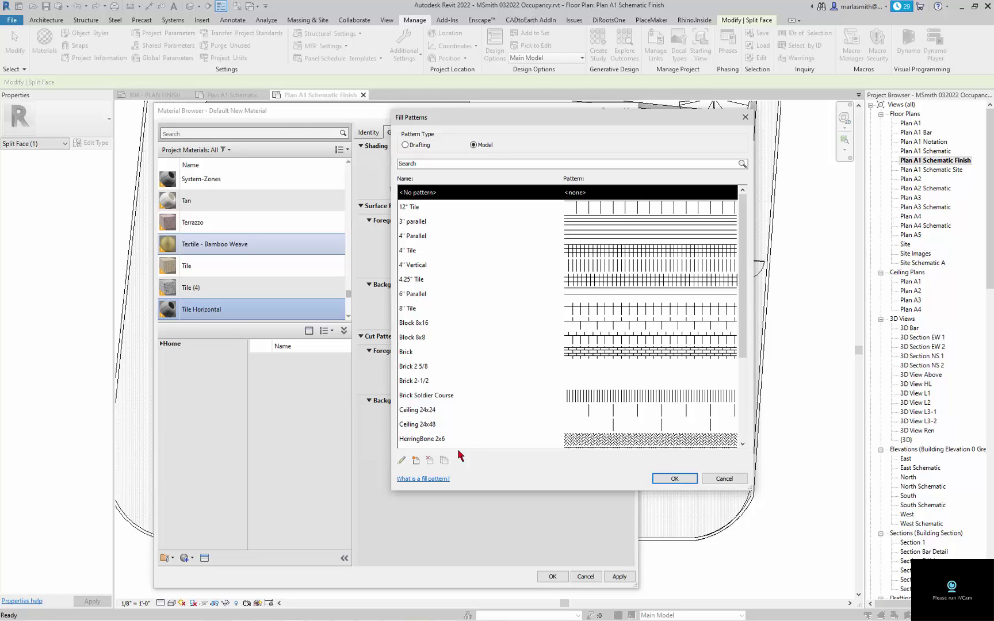
click(416, 463)
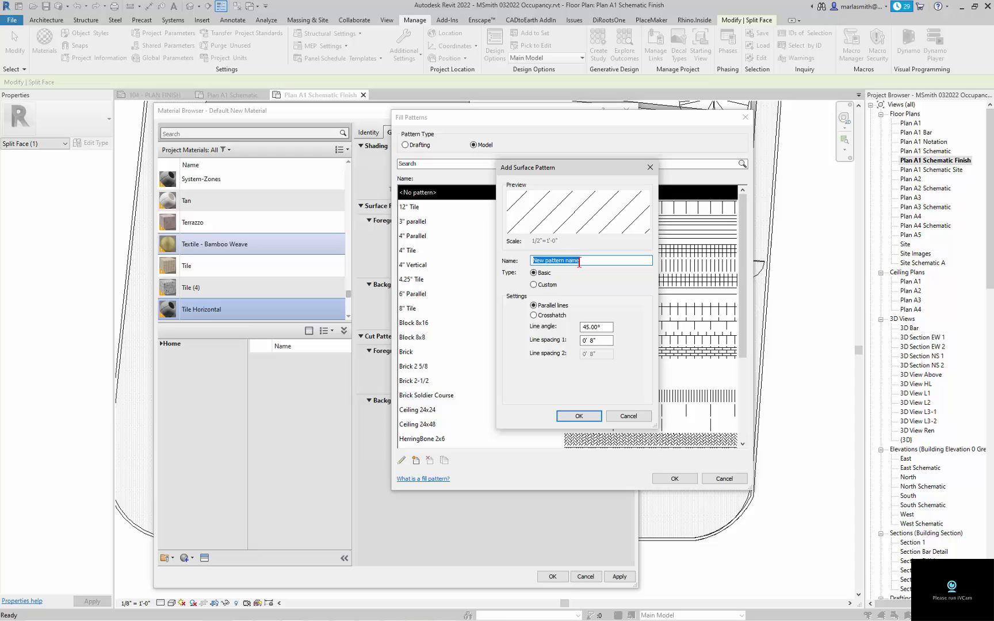
text(Tile Horizontal)
click(534, 315)
click(609, 328)
drag(569, 320, 544, 326)
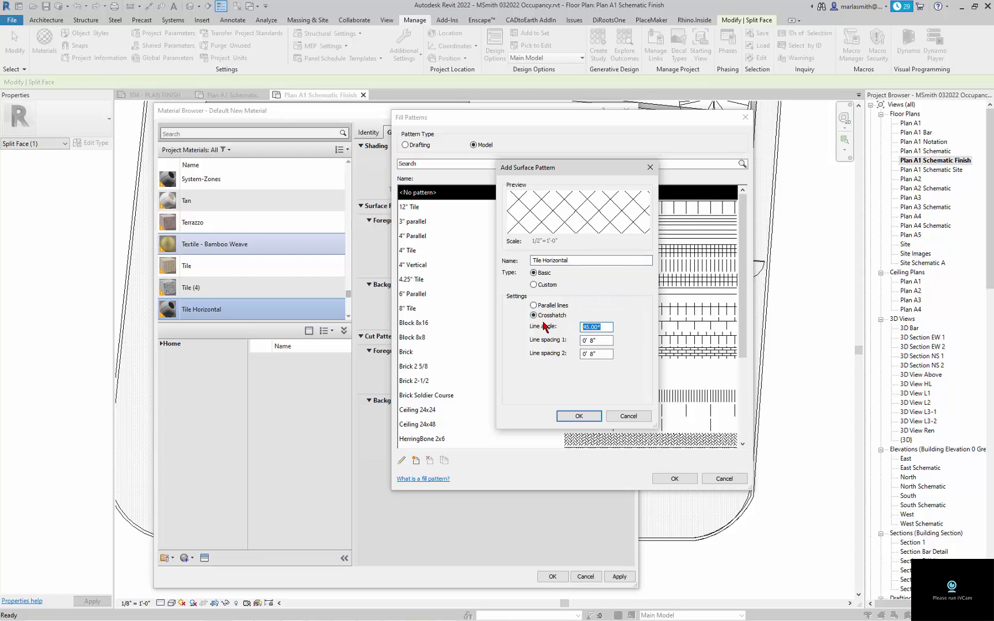
text(0)
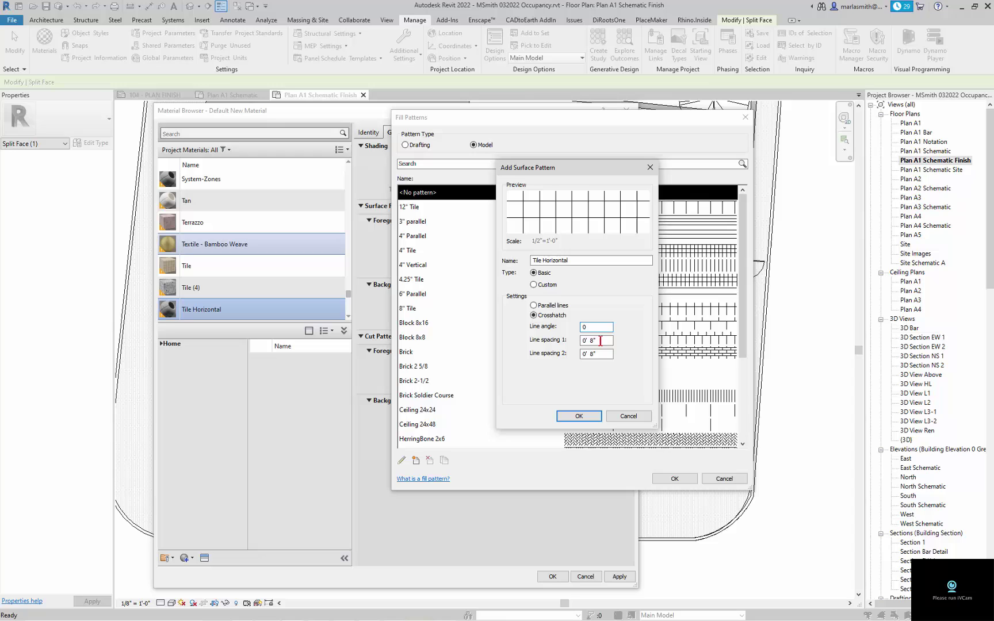
Step: Set spacings 2' and 1', name it Tile Horizontal 2' x 1', assign it, and close
drag(606, 340, 553, 343)
text(2)
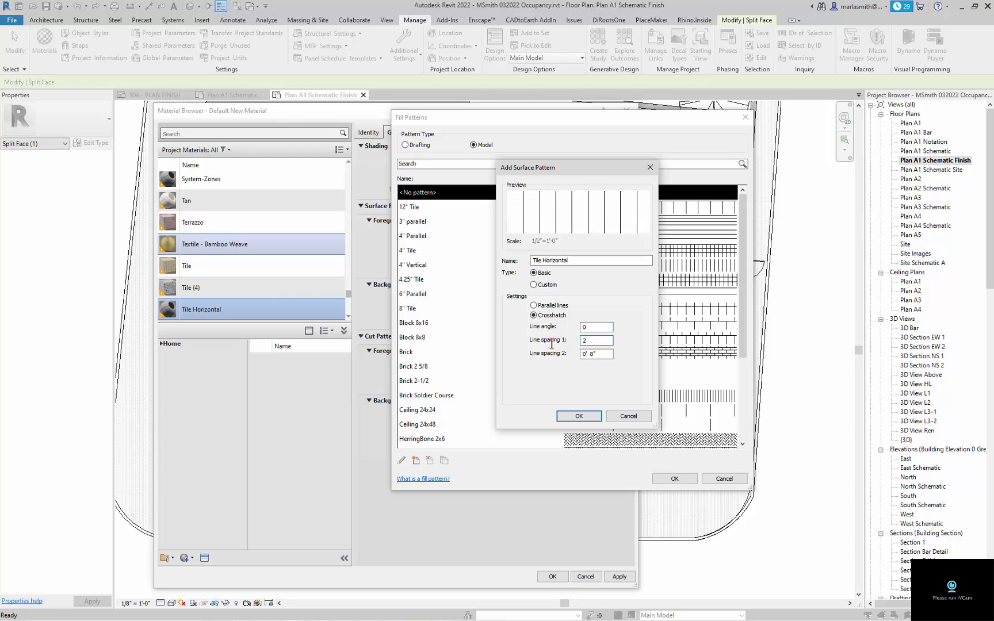
text(')
key(Tab)
text(1')
click(585, 260)
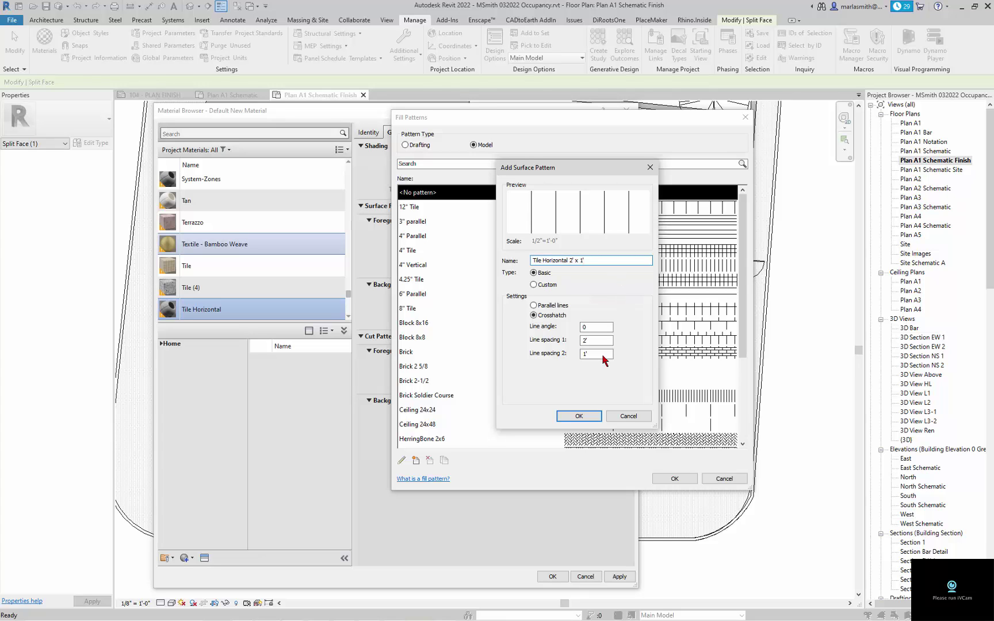
click(579, 415)
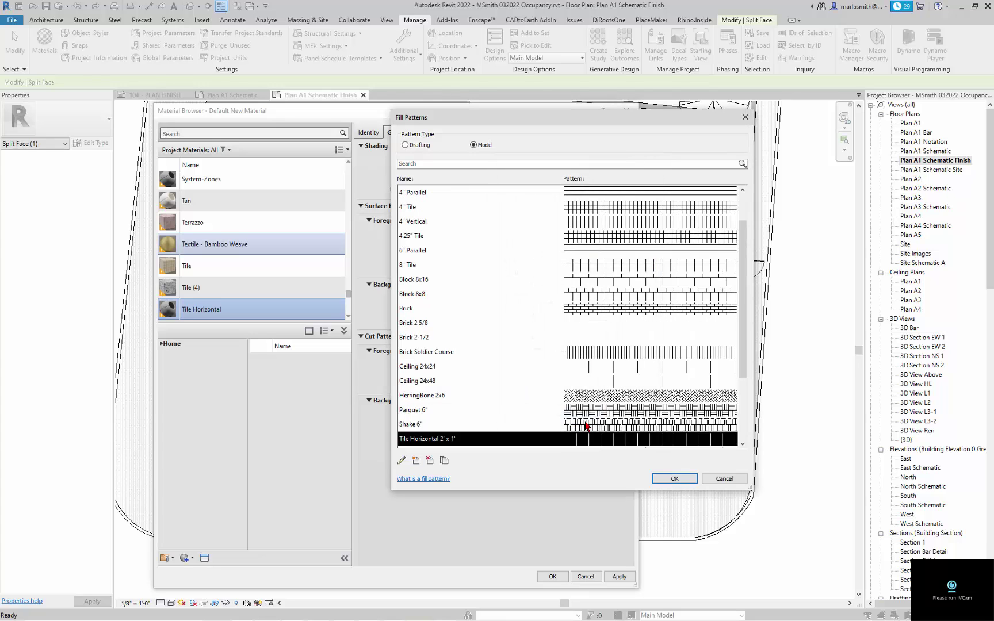
click(676, 479)
click(554, 577)
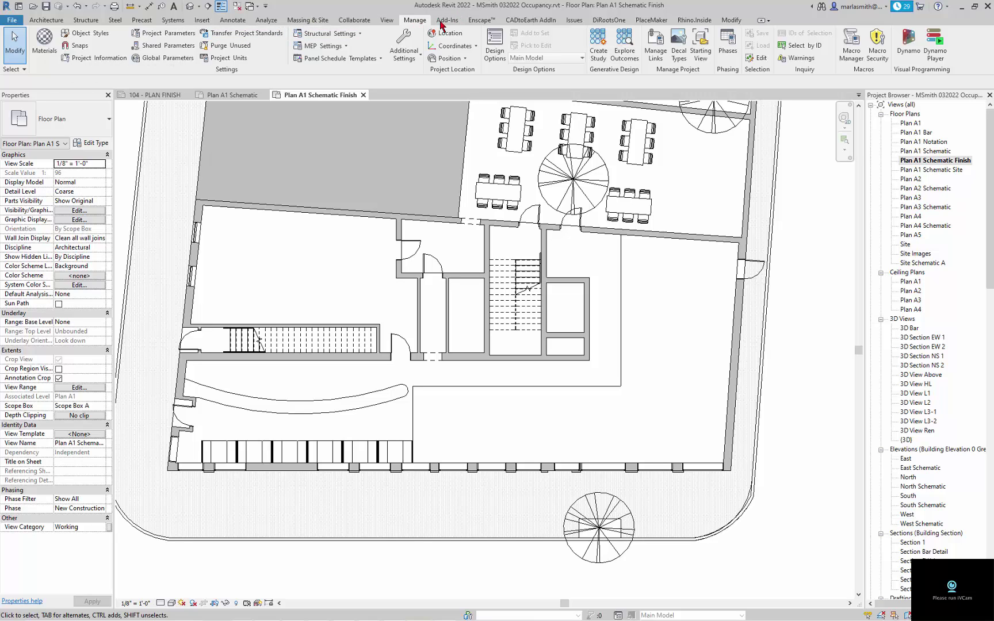
Step: Paint the split L-shaped floor face with the Tile Horizontal material
click(732, 19)
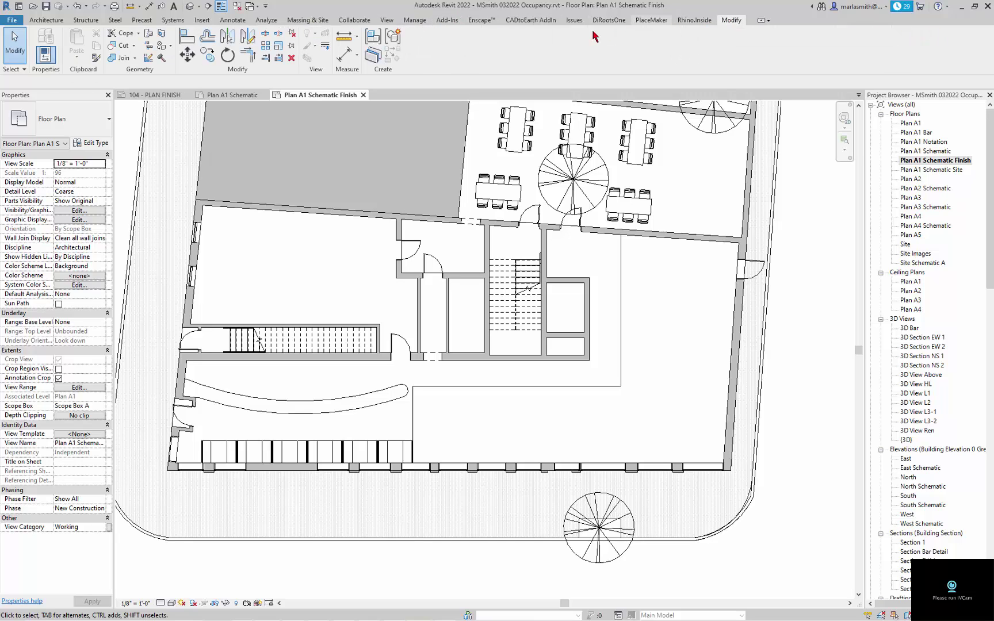
click(162, 51)
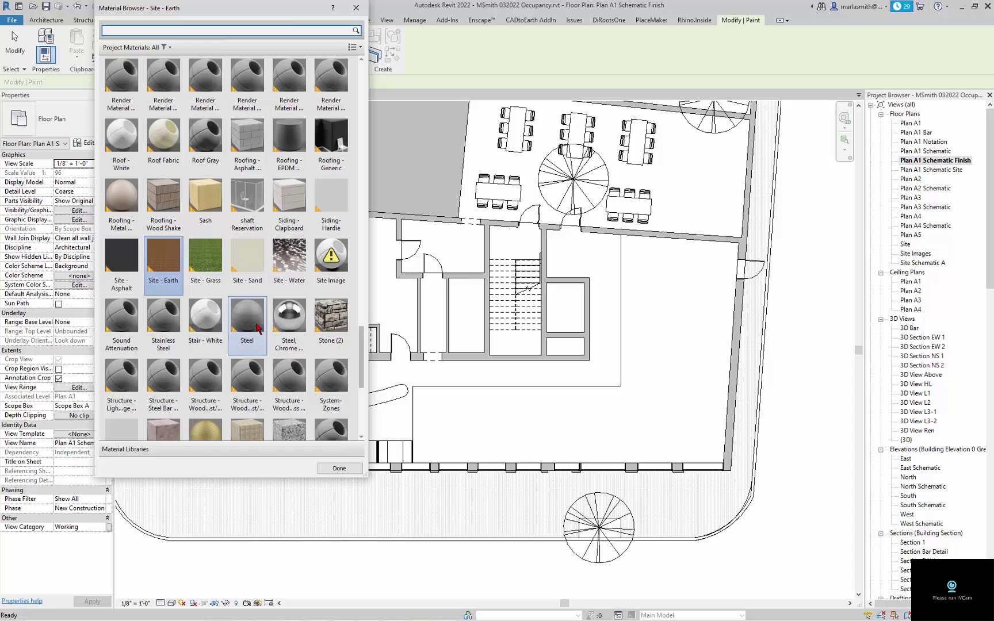
scroll(257, 328, down, 5)
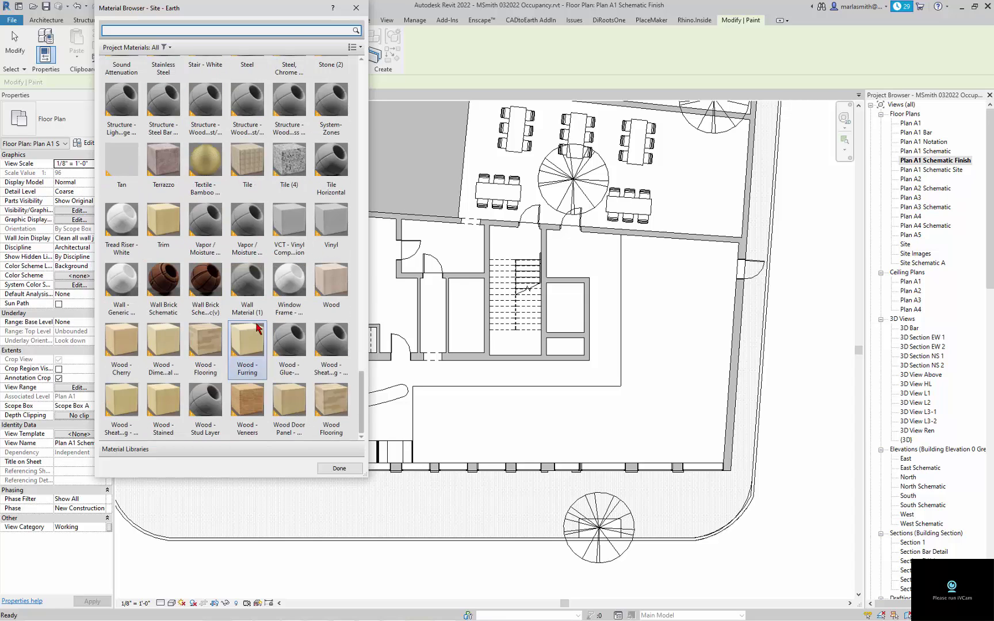
click(340, 168)
click(579, 401)
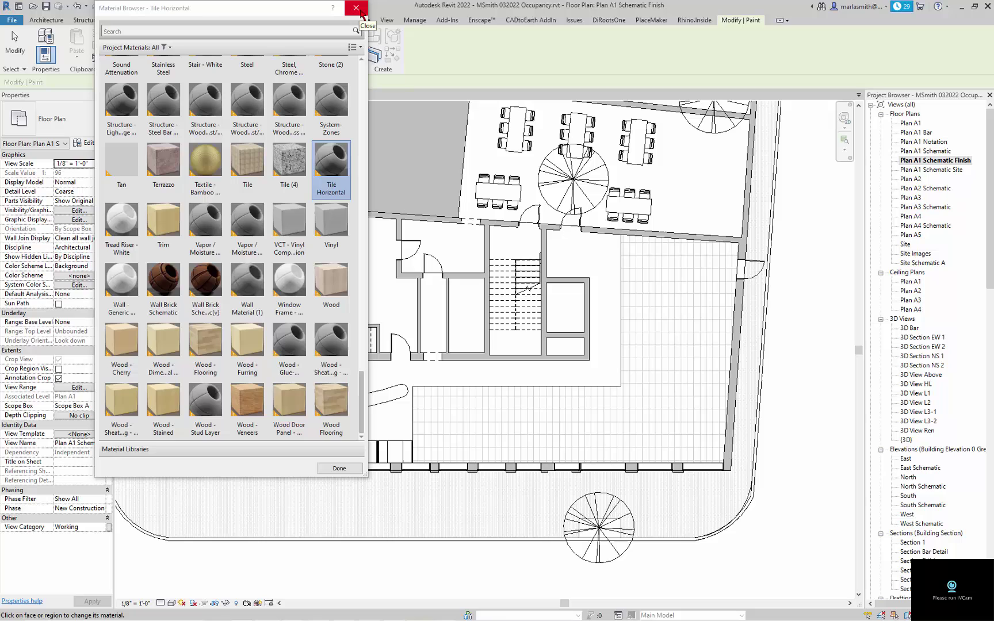
Step: Align a horizontal tile line to the bottom wall edge and a vertical tile line to the left edge
click(340, 469)
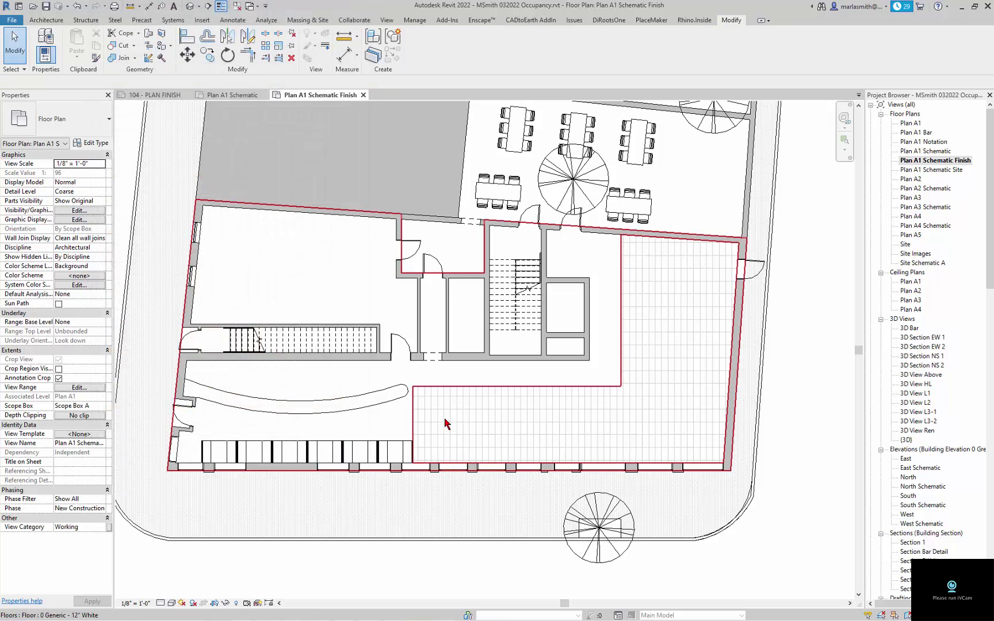
scroll(437, 478, up, 5)
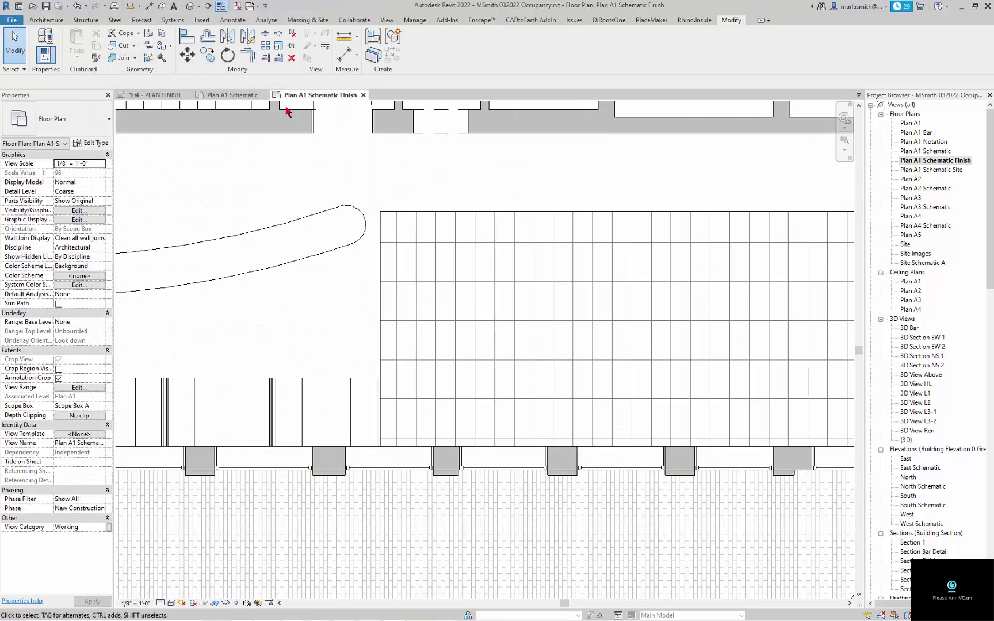
click(187, 36)
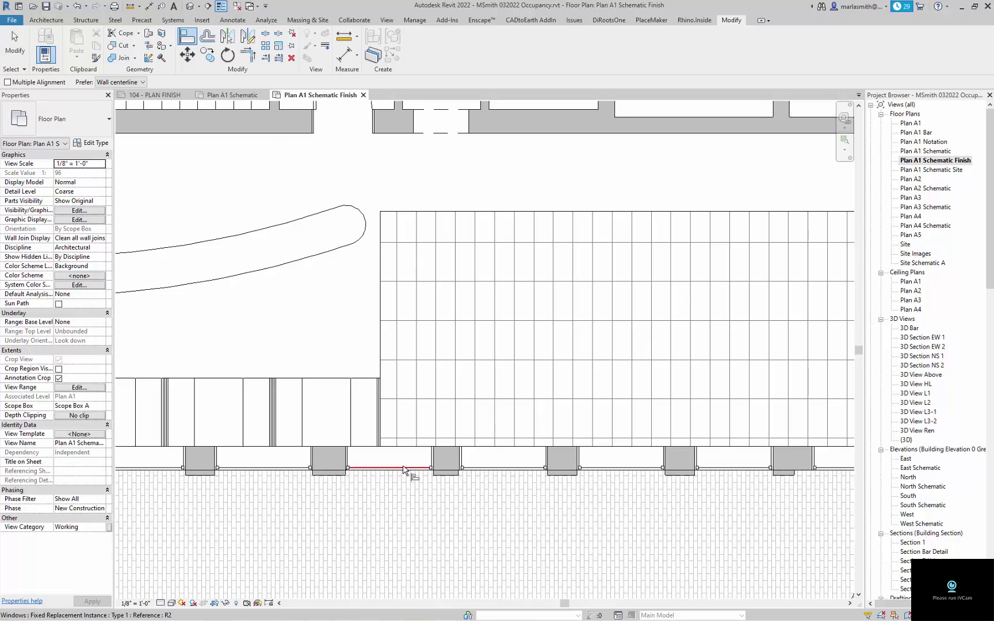
scroll(410, 469, up, 3)
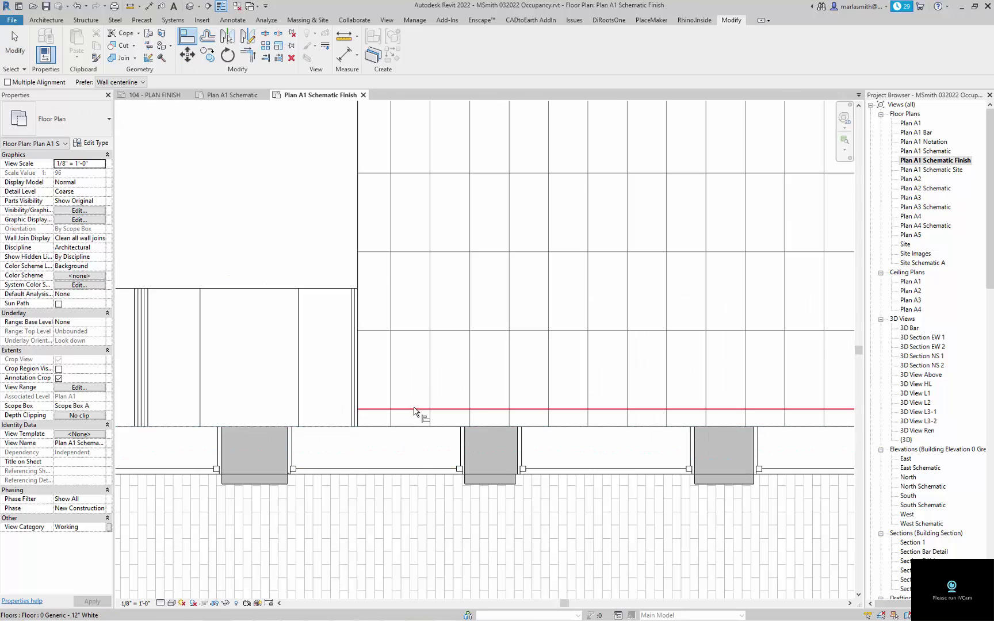
click(414, 409)
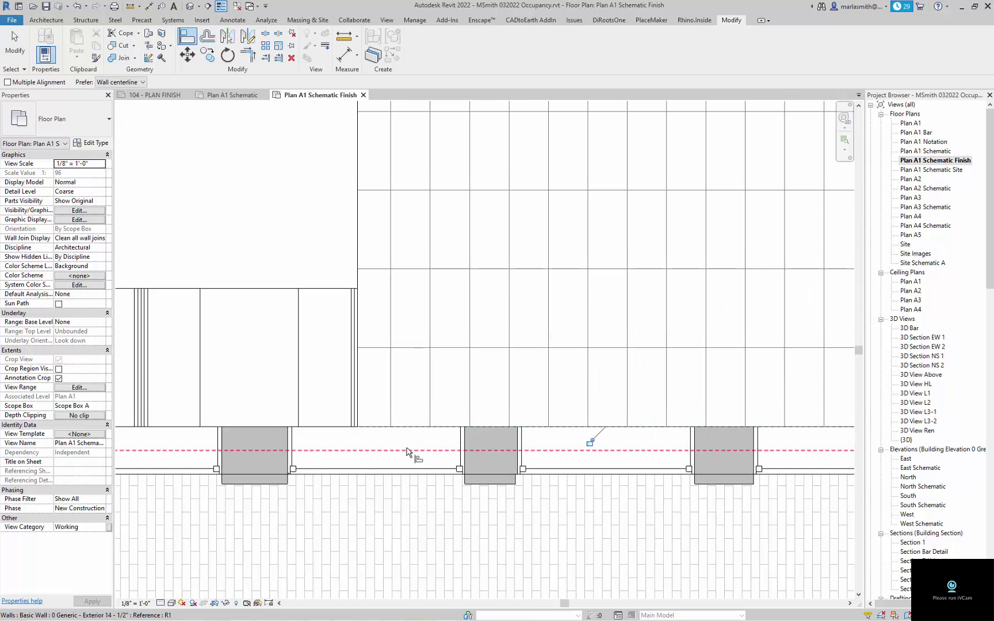
click(359, 217)
click(392, 222)
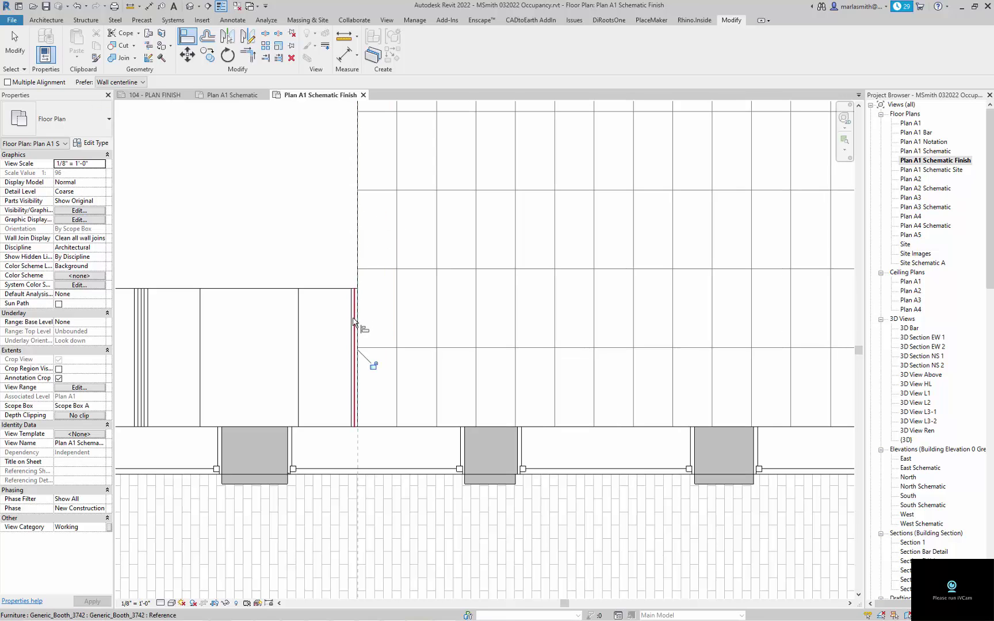
Step: Align a tile pattern line onto the room edge near the inner corner
scroll(353, 321, down, 5)
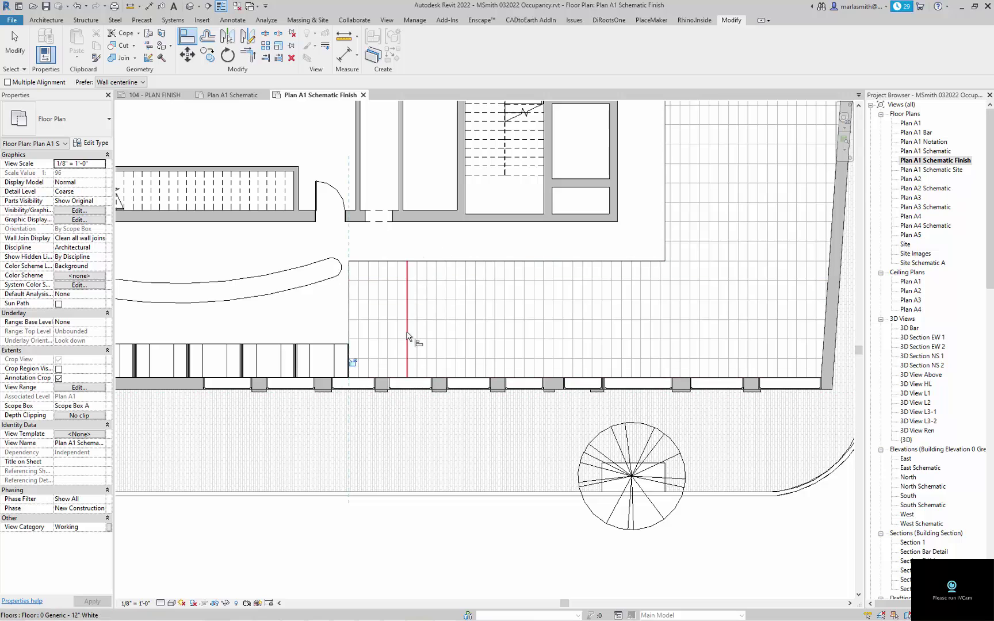
scroll(456, 389, down, 3)
scroll(533, 333, up, 5)
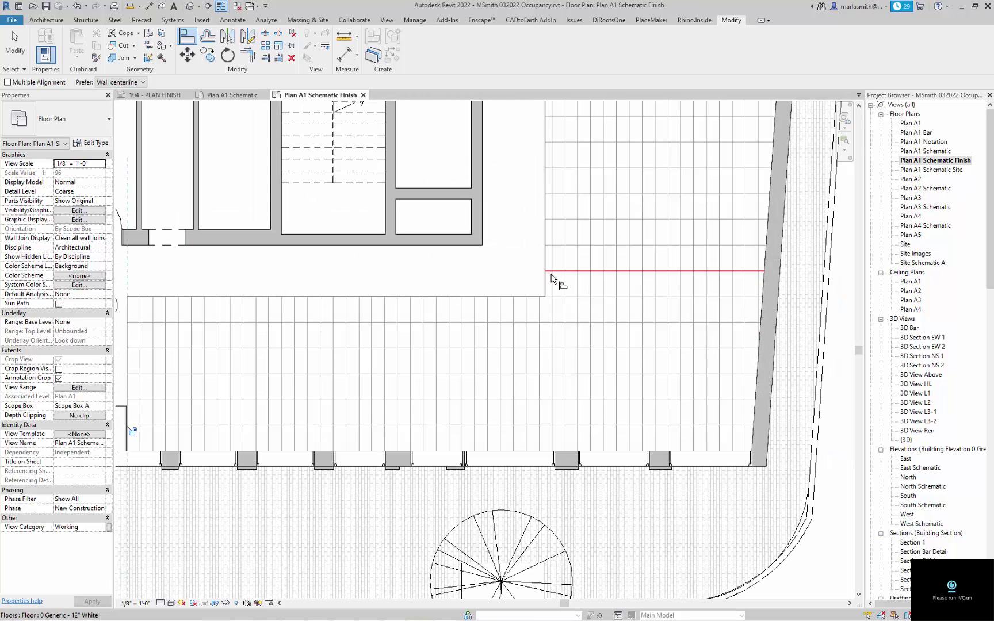
scroll(552, 278, up, 4)
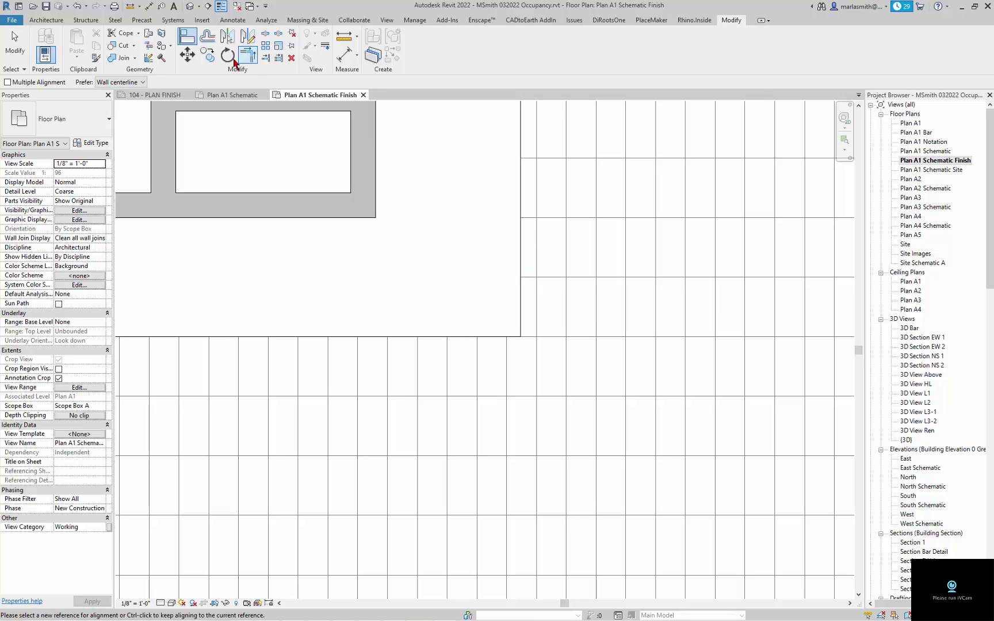
click(542, 278)
click(521, 337)
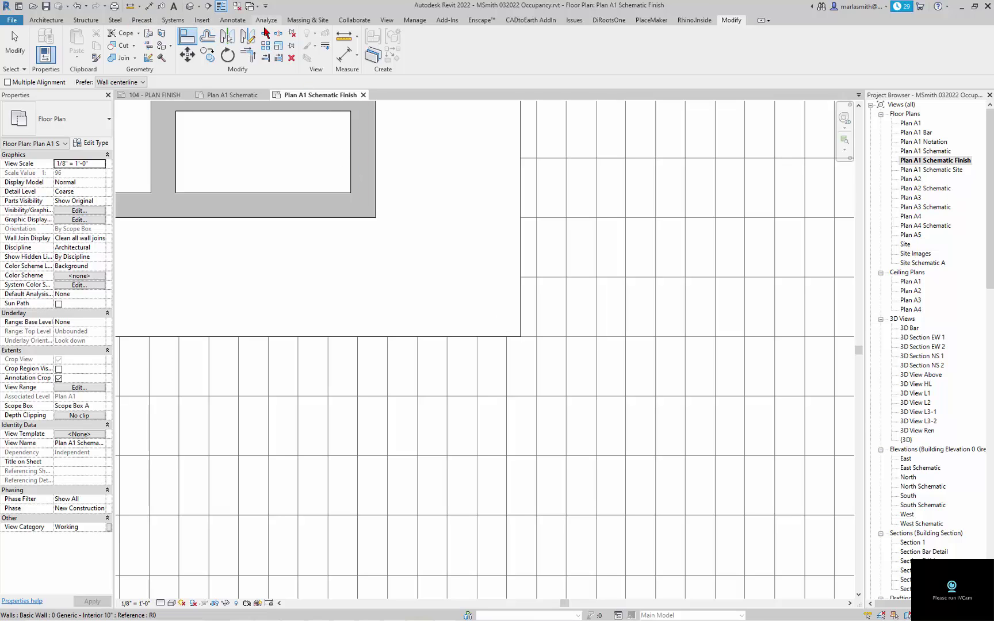
Step: Draw a short vertical dashed detail line at the tile corner, then relaunch Split Face
click(233, 20)
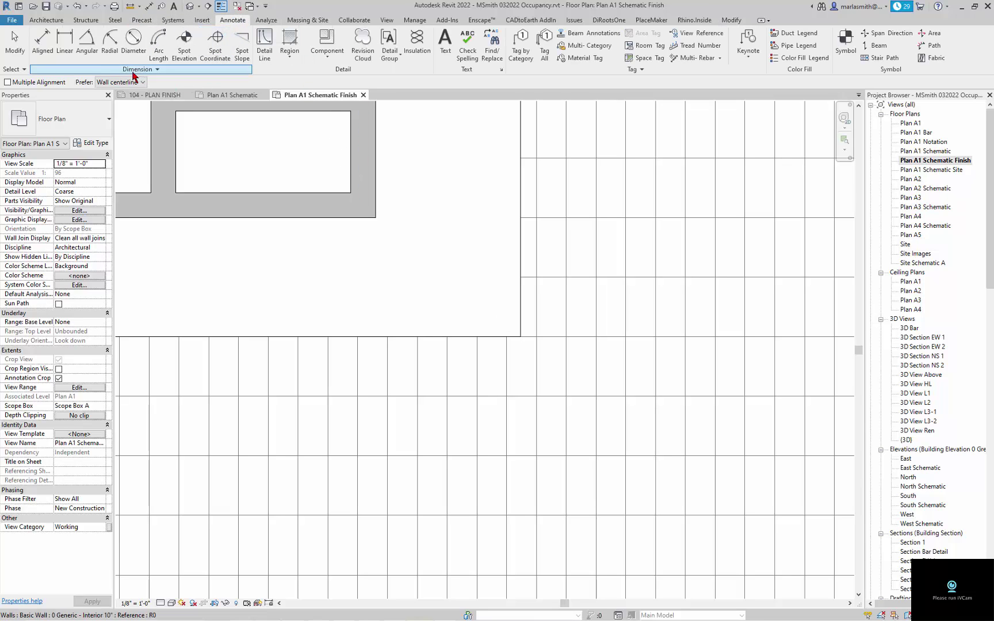
click(264, 45)
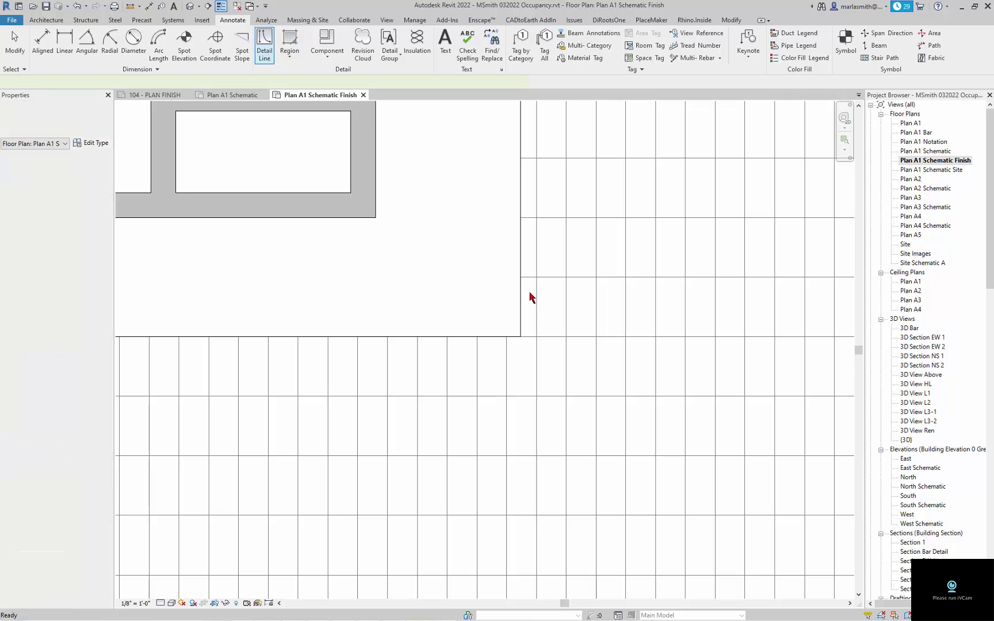
click(537, 336)
click(537, 310)
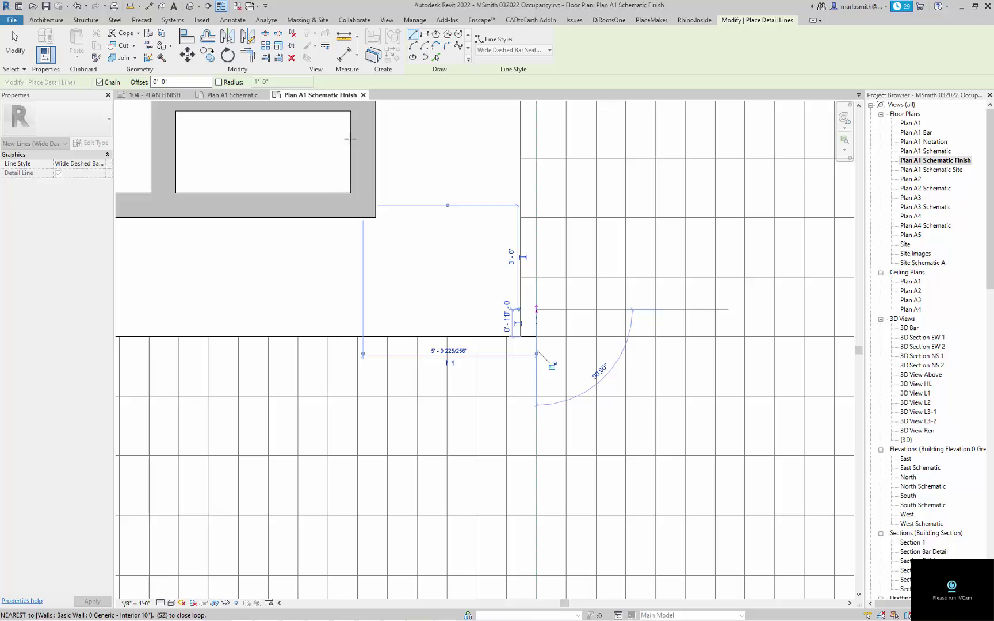
click(15, 46)
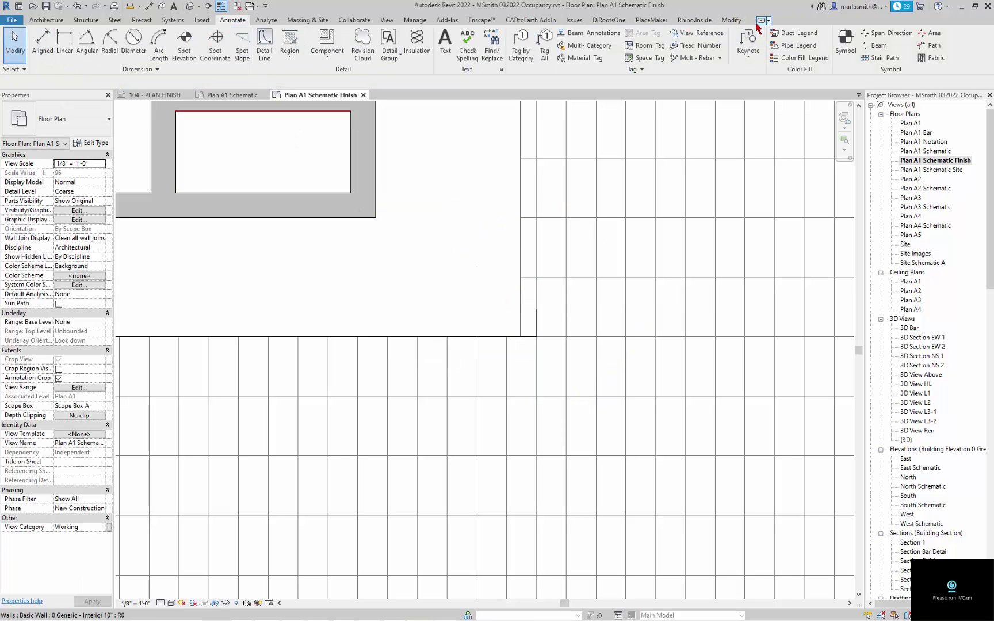
click(731, 20)
click(162, 33)
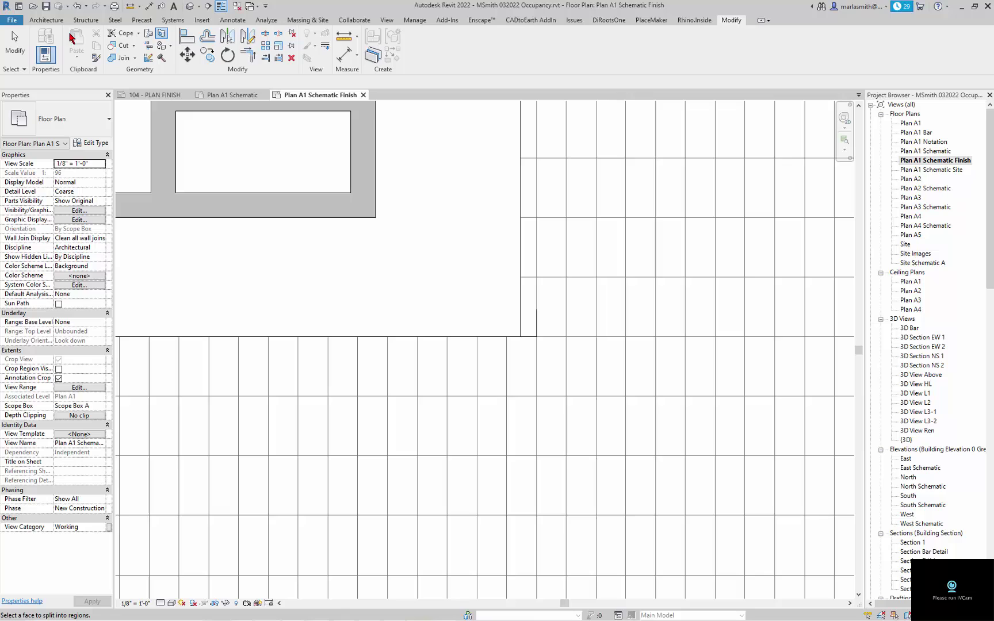
Step: Edit the split region's boundary and align its edge onto the dashed reference line
click(14, 41)
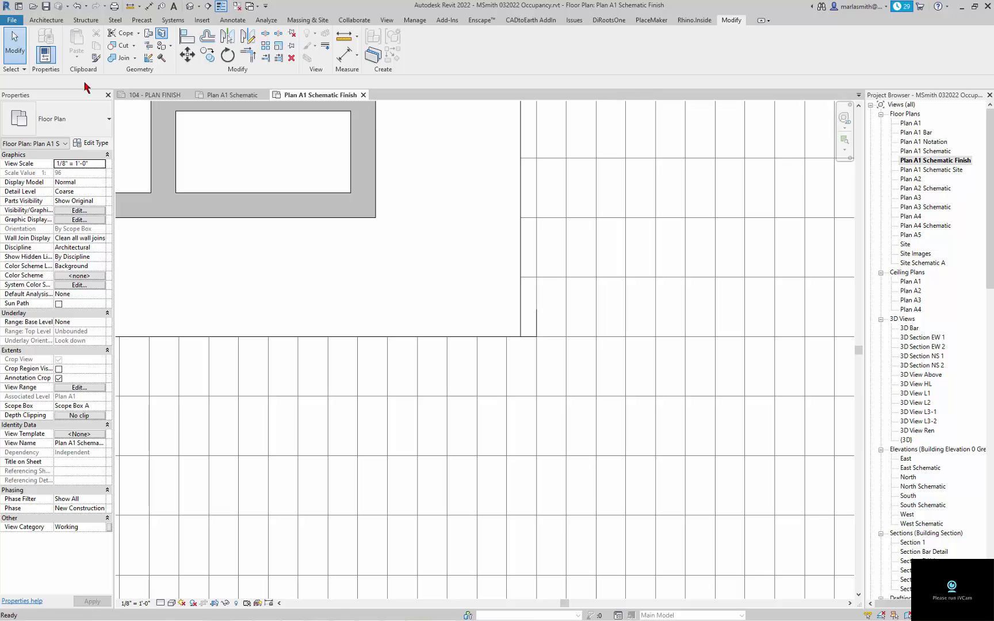
click(525, 239)
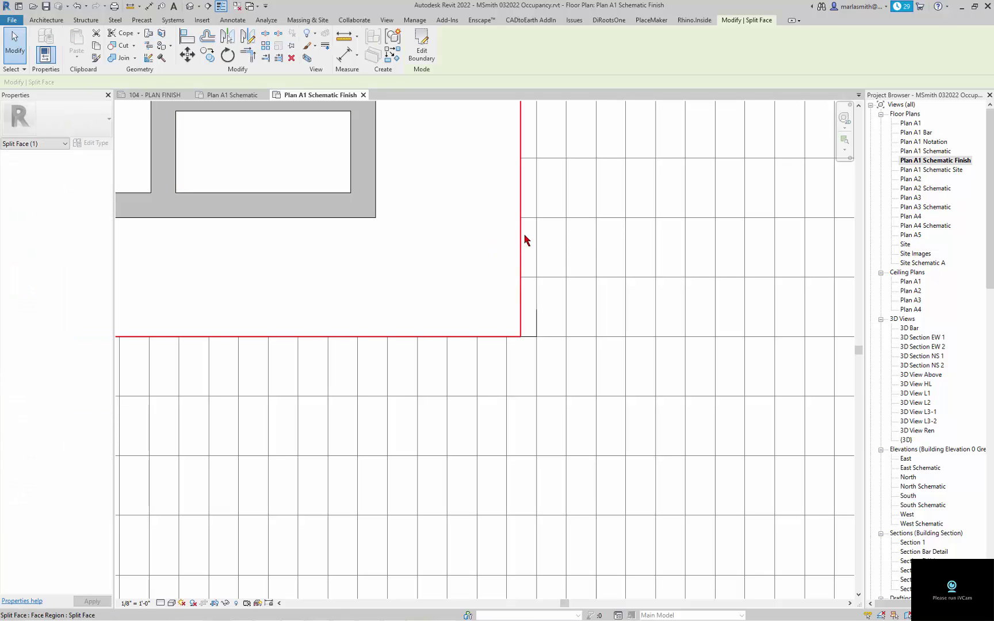
click(423, 51)
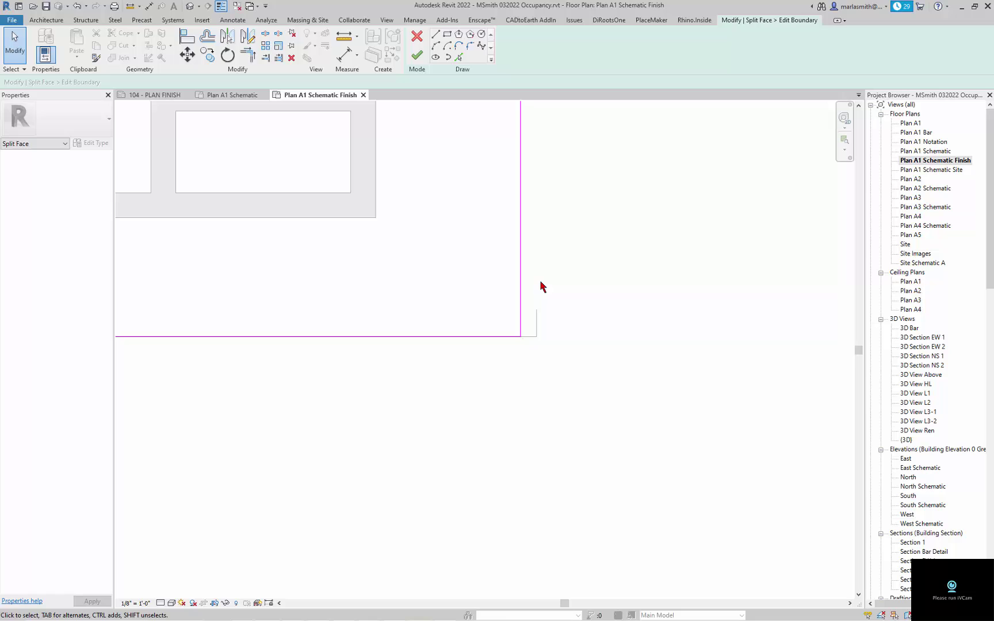
key(a)
key(l)
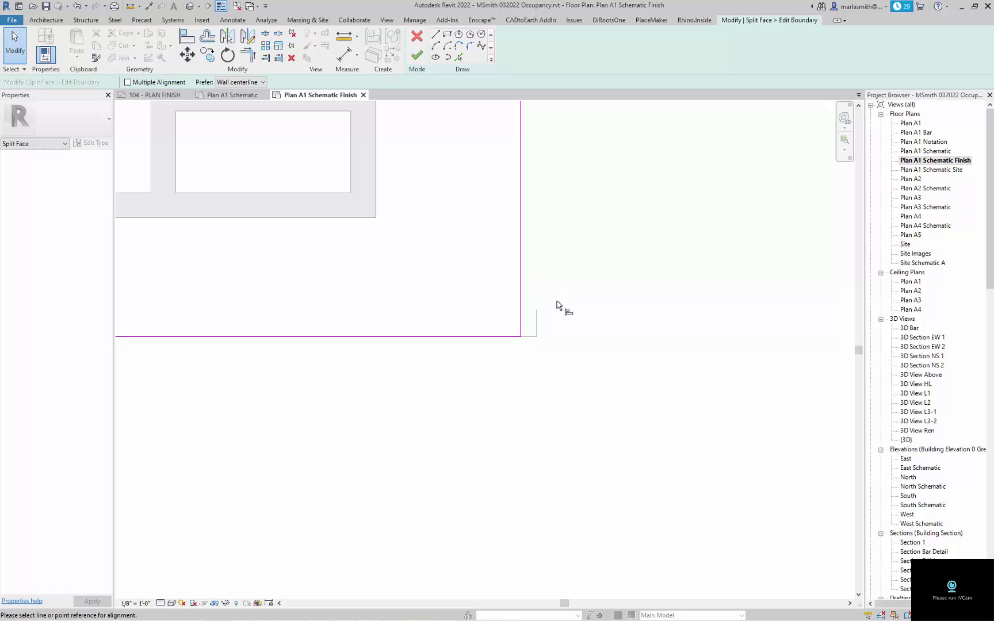
click(522, 317)
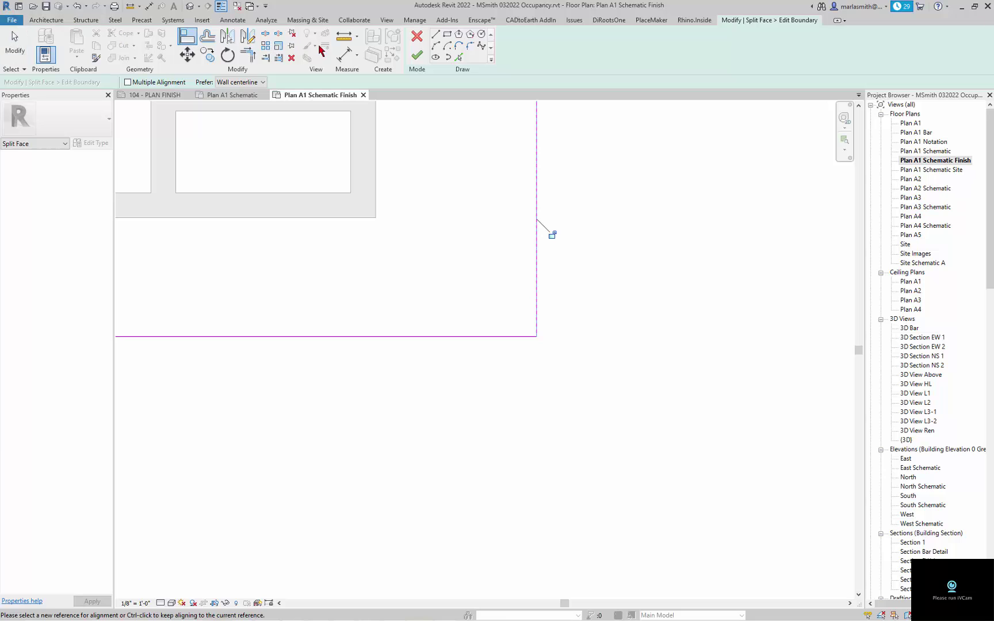
click(418, 56)
drag(467, 261, 588, 371)
Step: Start Split Face on the tiled floor face with a 1' boundary offset
key(Escape)
scroll(582, 356, down, 4)
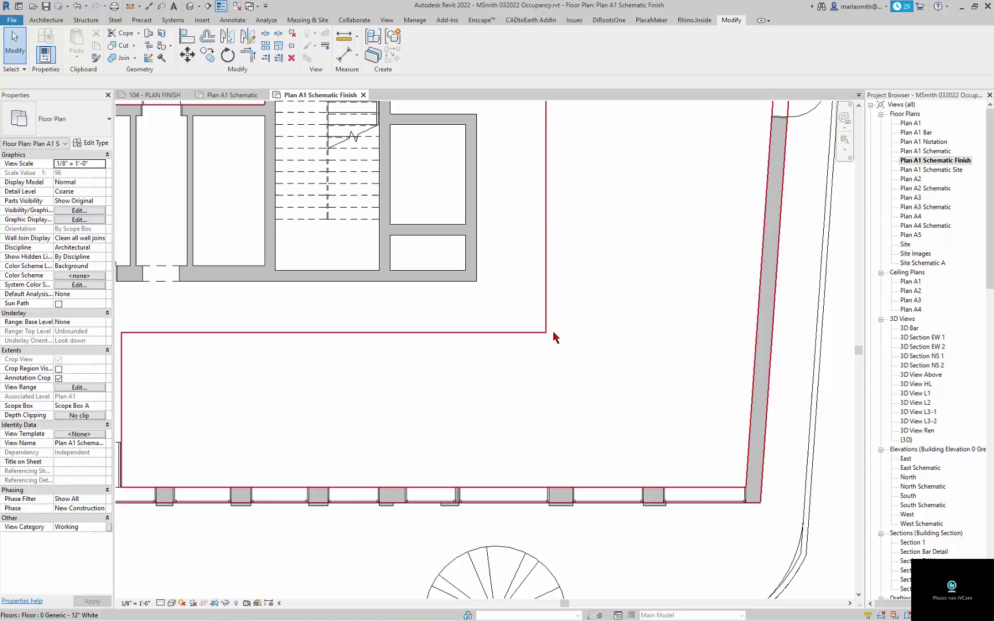
scroll(553, 336, down, 2)
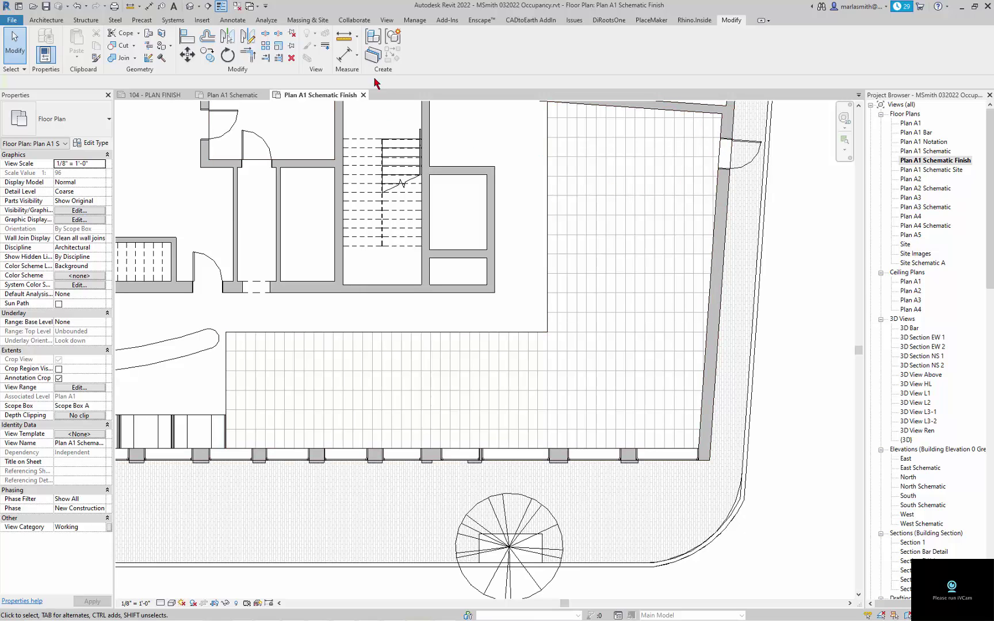
click(162, 36)
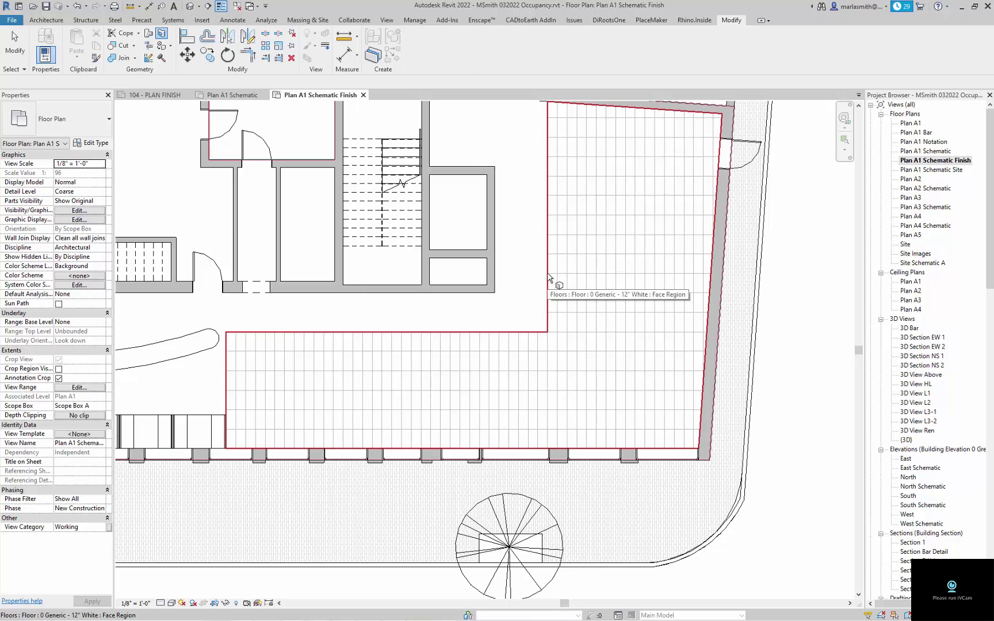
click(549, 279)
click(237, 282)
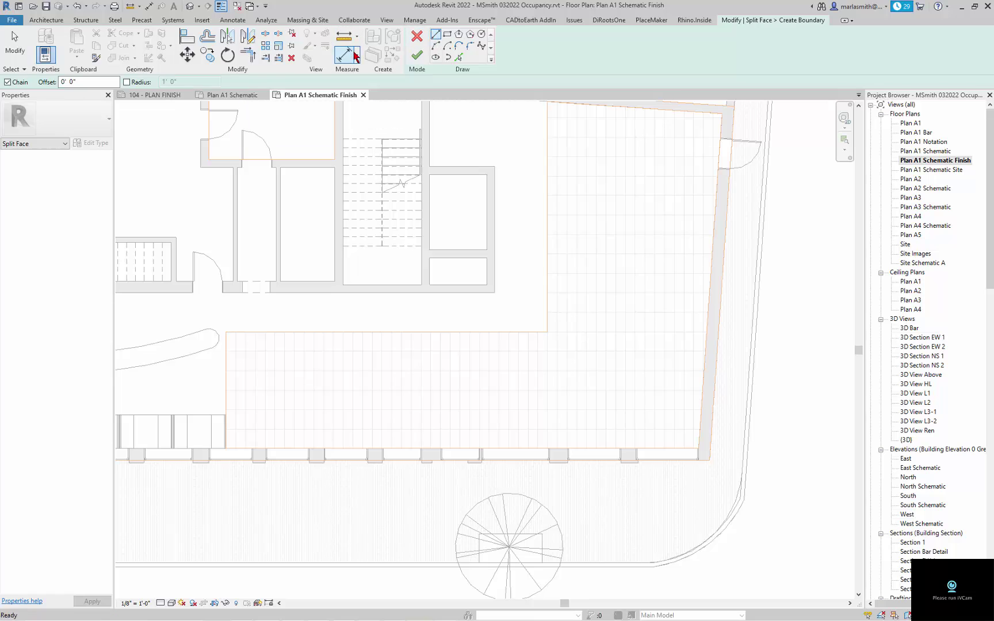
click(89, 82)
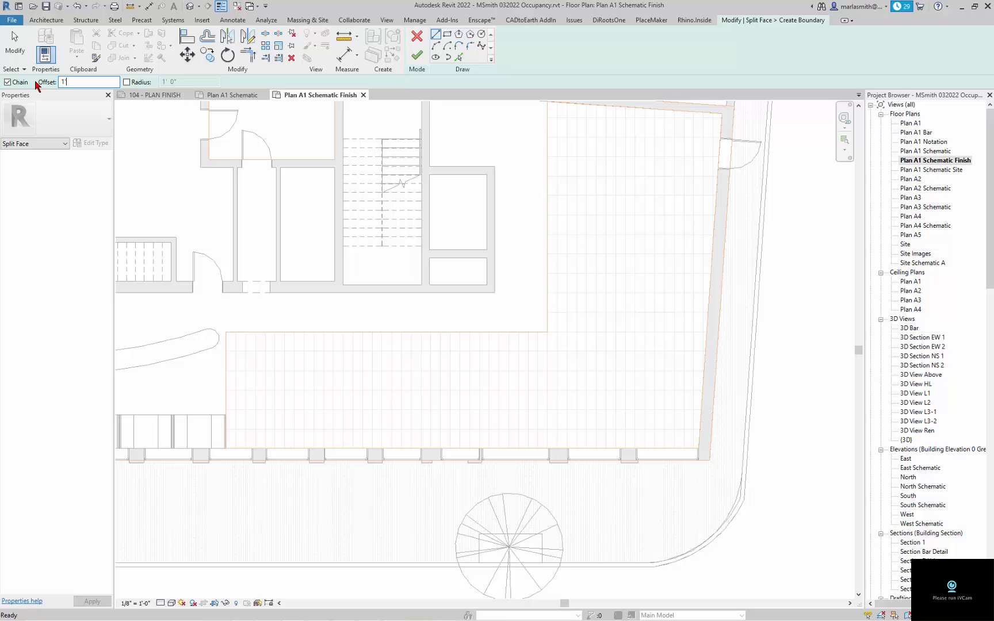
text(1')
key(Return)
Step: Sketch the L-shaped border loop around the room's corners, inset from the walls
click(549, 102)
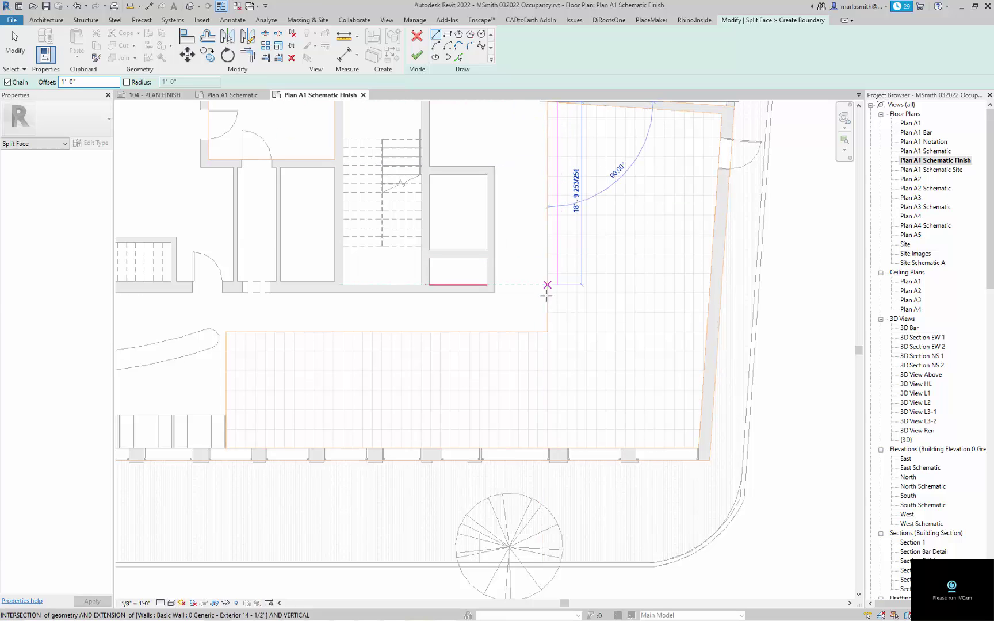
click(546, 332)
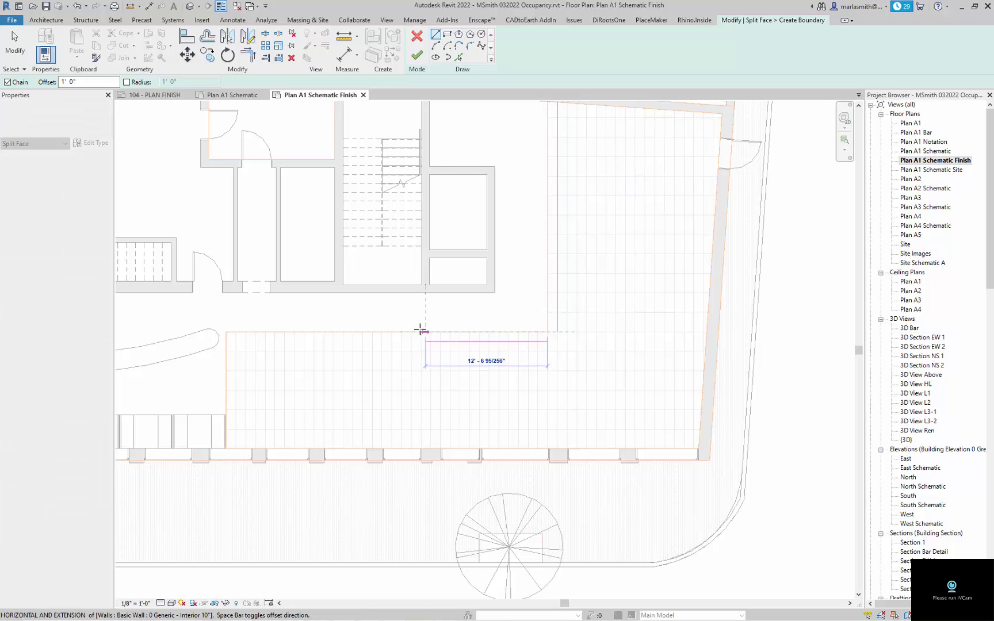
click(225, 332)
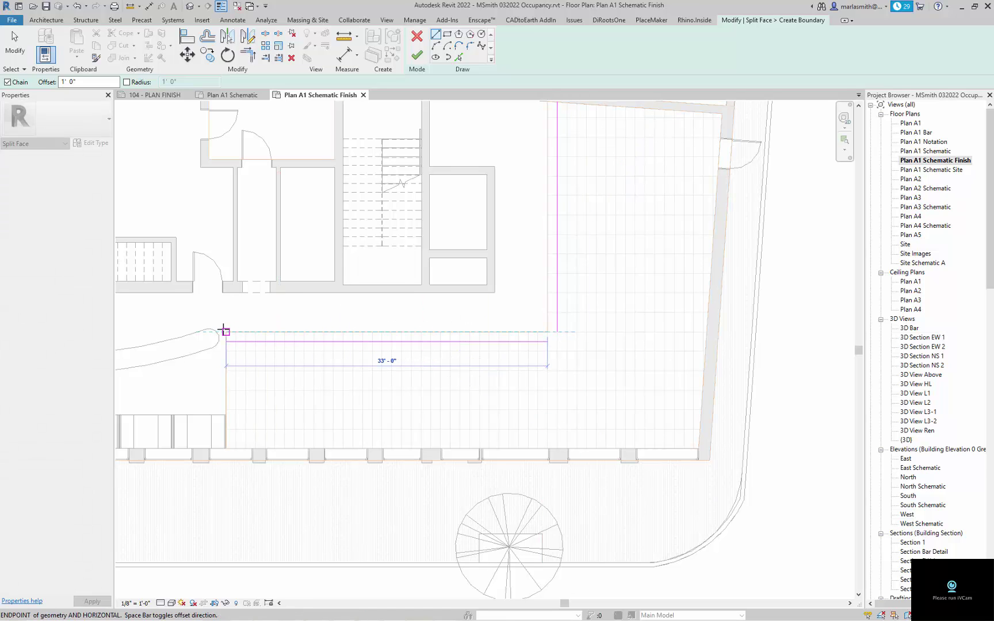
click(227, 448)
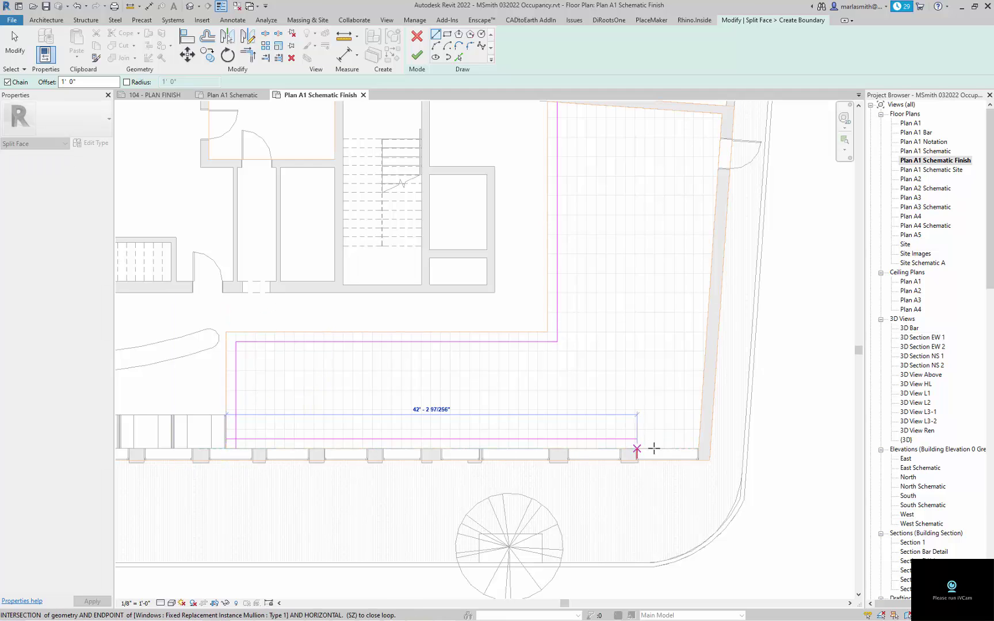
click(698, 448)
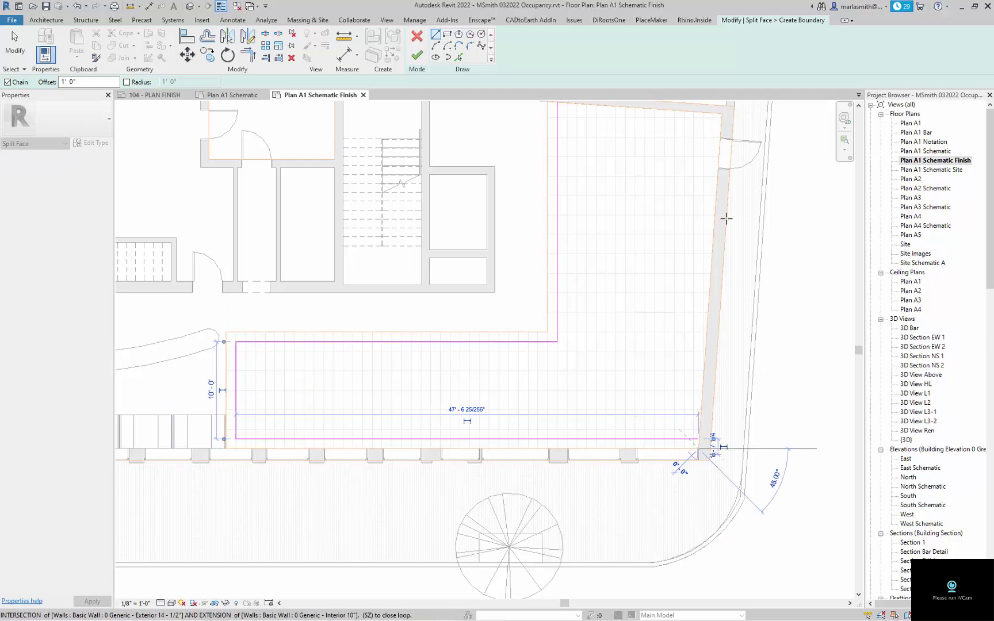
click(695, 113)
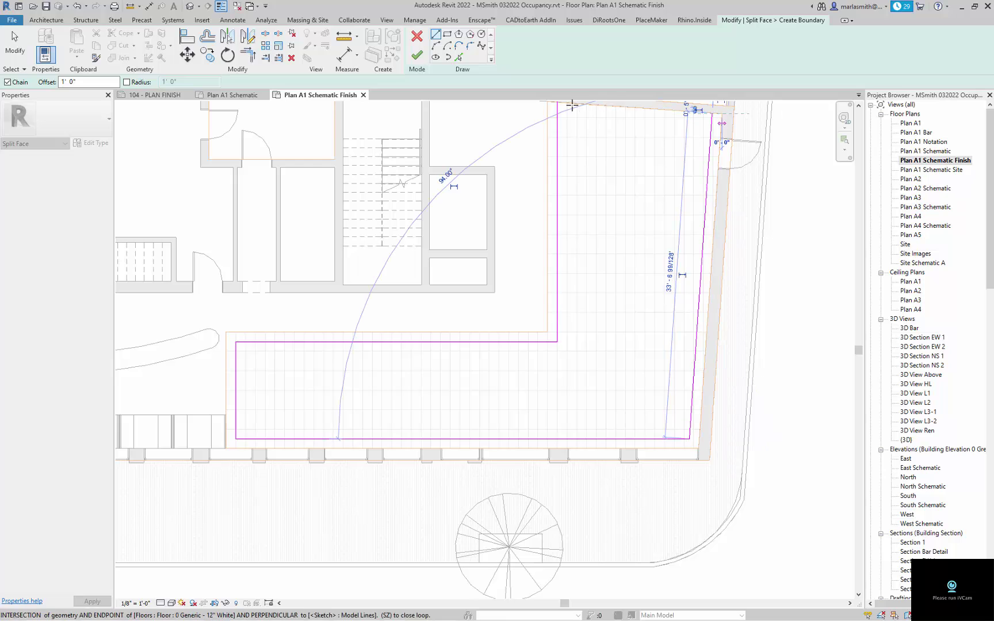
click(555, 102)
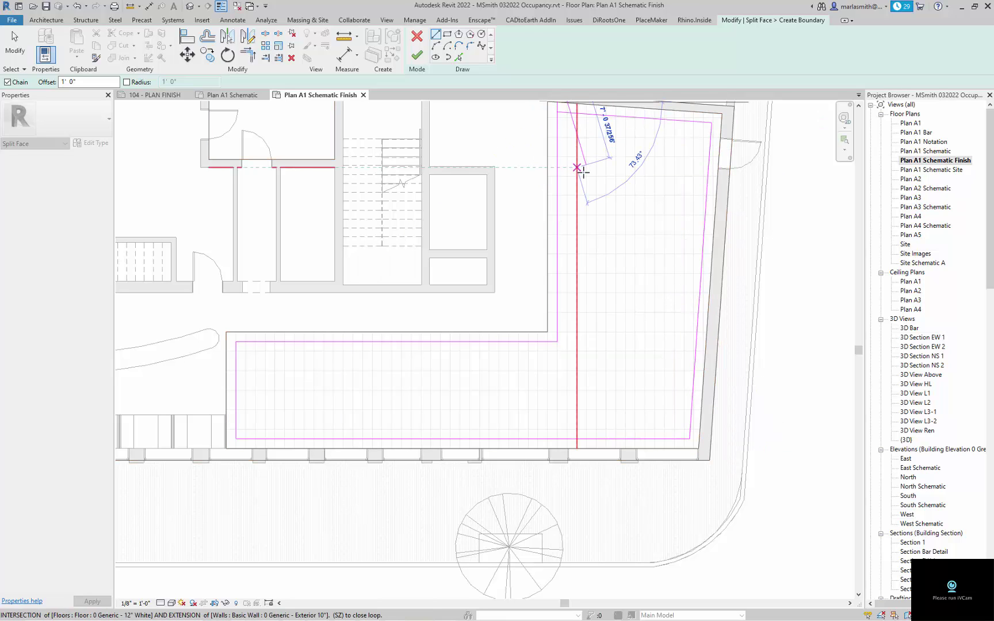
Step: Trim the boundary lines at the top-left corner with Trim/Extend (TR)
key(Escape)
key(Escape)
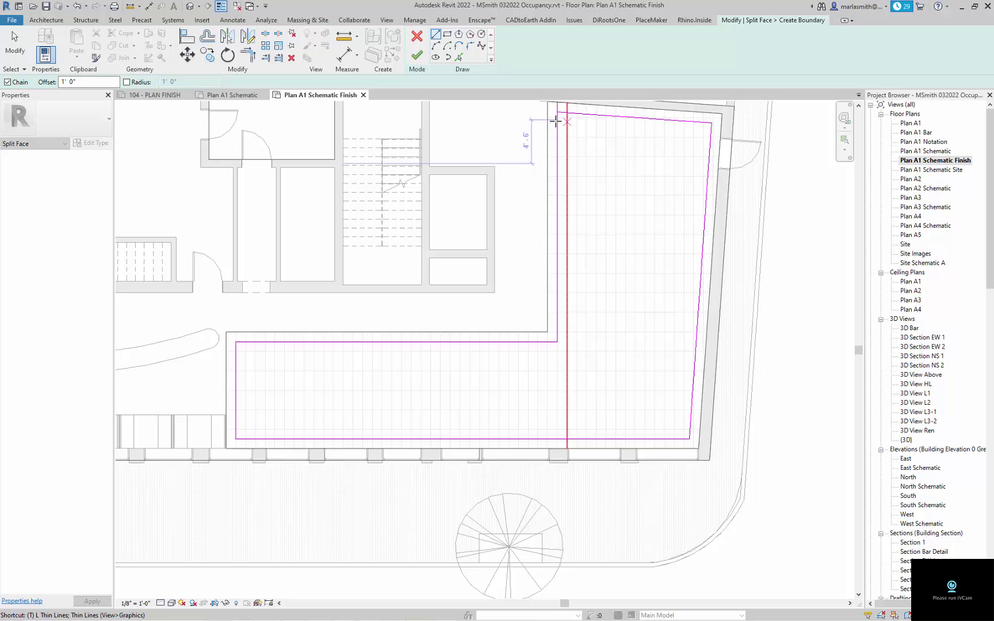
key(t)
key(r)
click(559, 131)
click(573, 119)
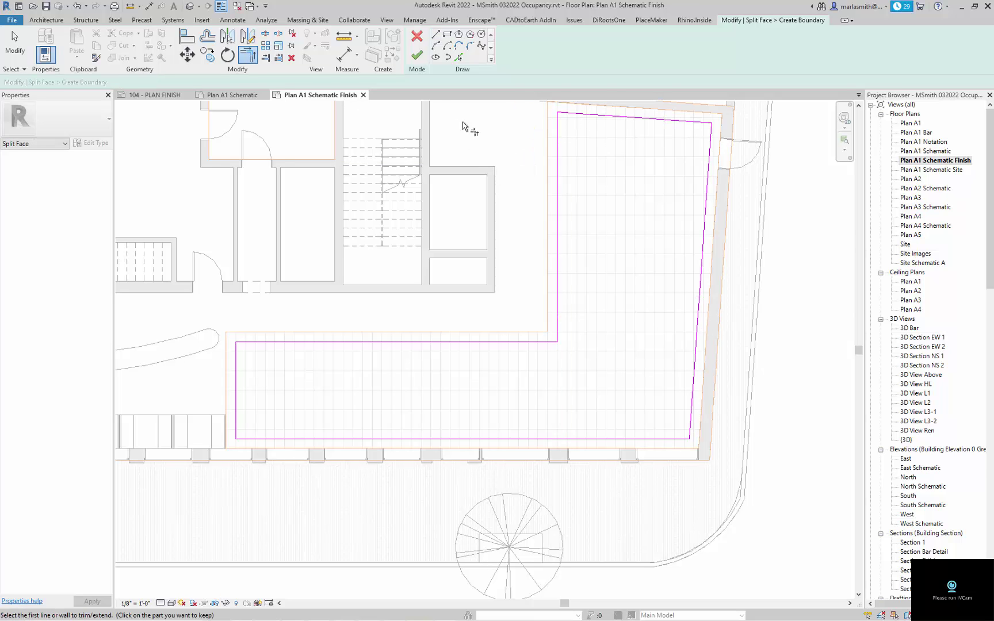
Step: Finish the inset boundary sketch to create the 1' perimeter border region
click(417, 54)
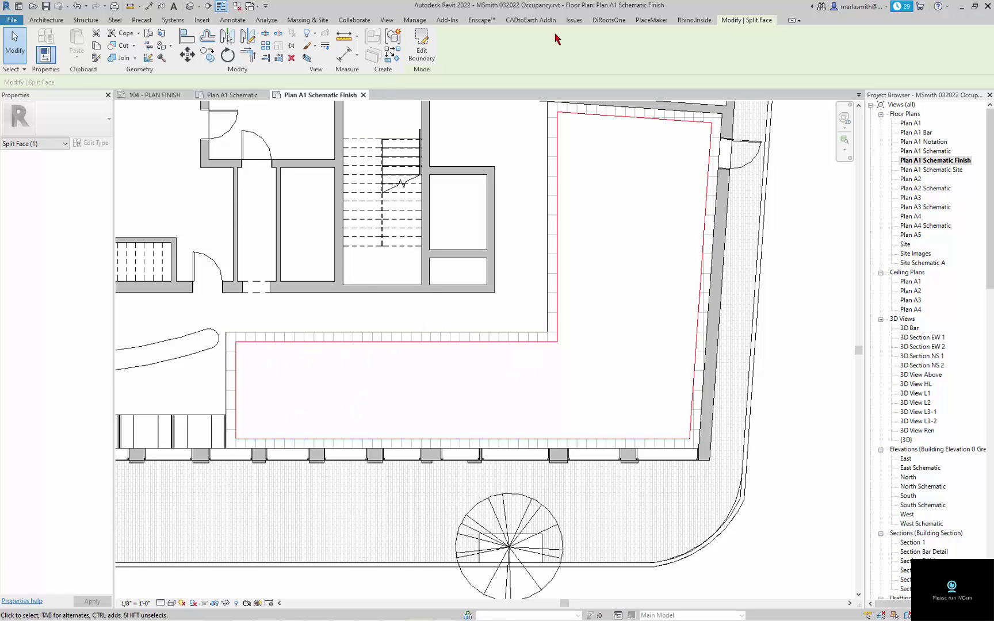
Step: Create a new blank material and name it Tile Border
click(415, 20)
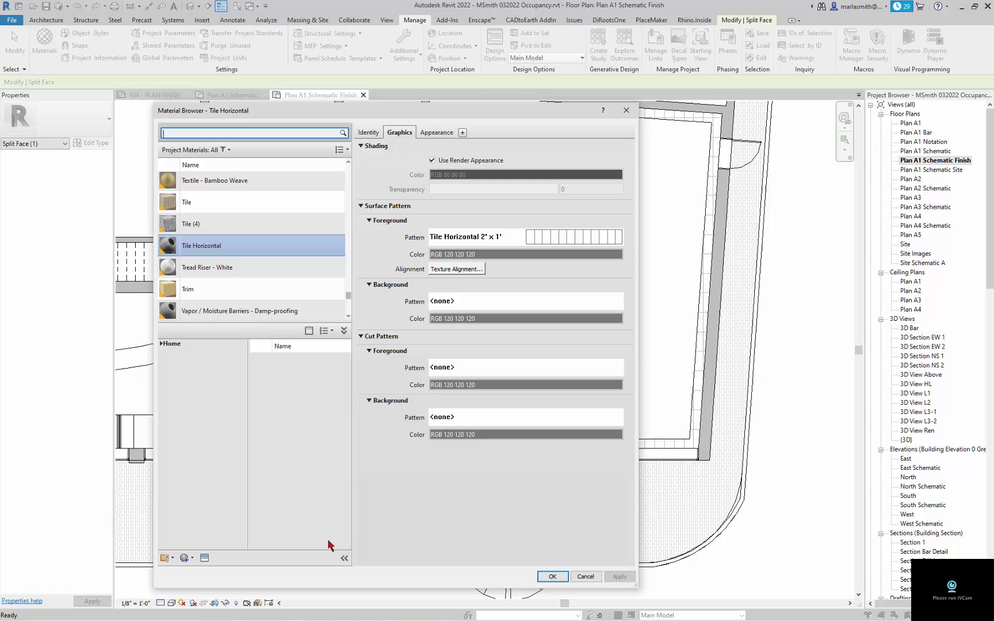
click(186, 558)
click(193, 569)
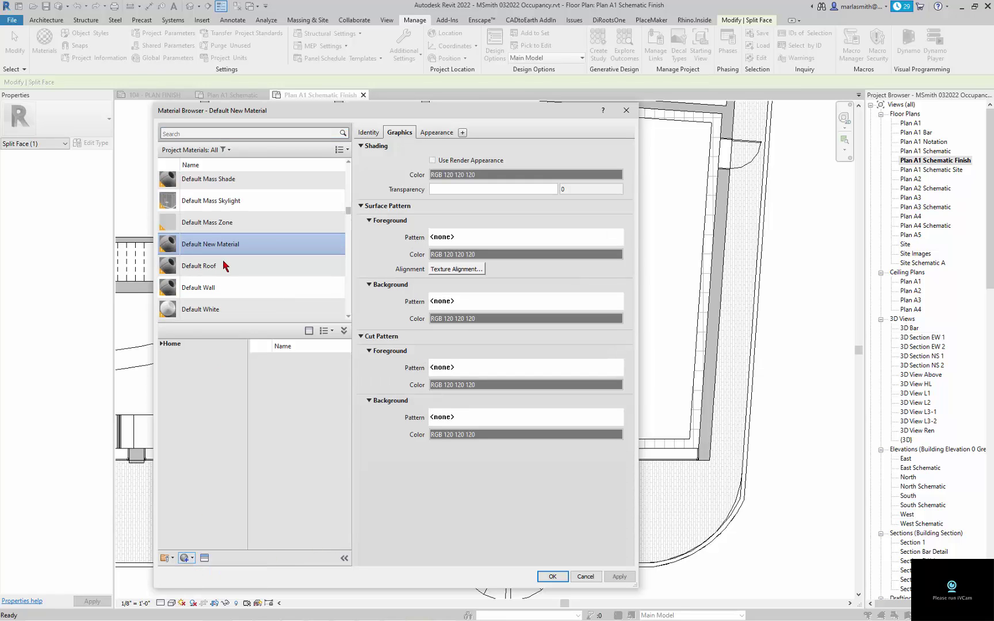
right_click(229, 249)
click(245, 275)
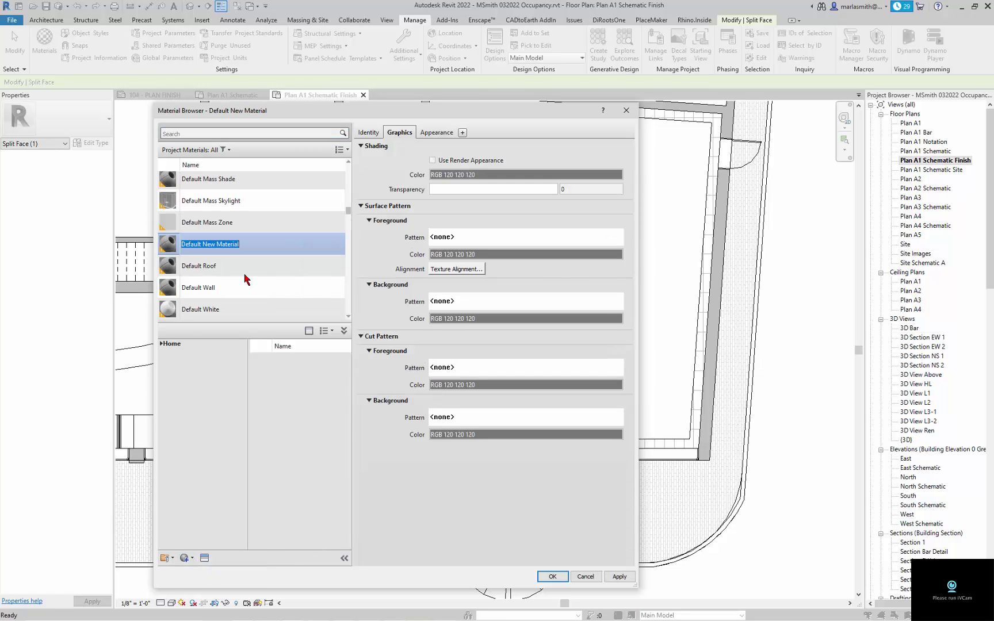
text(Tile Border)
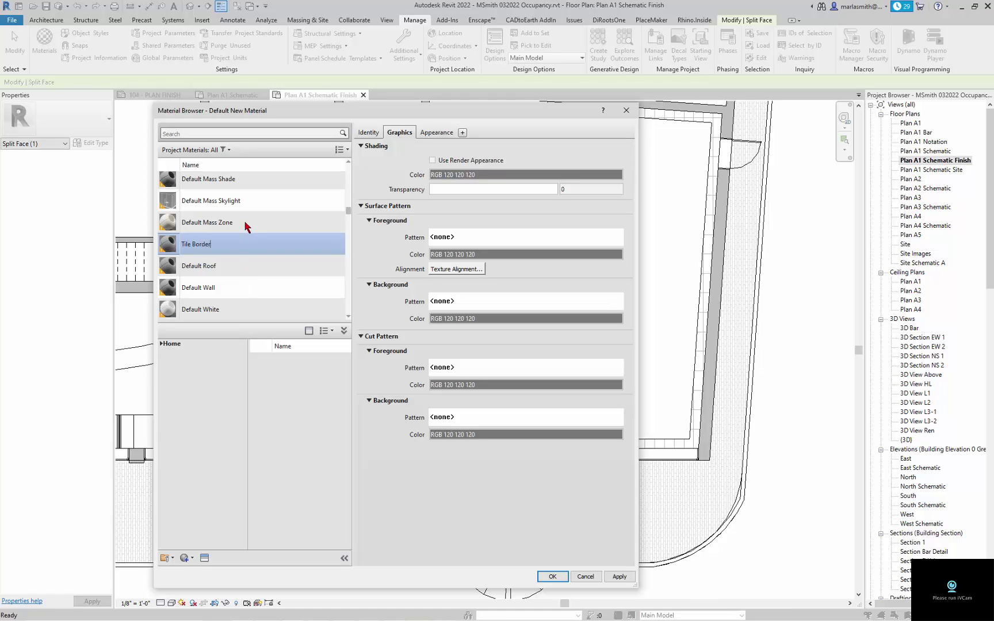
key(Return)
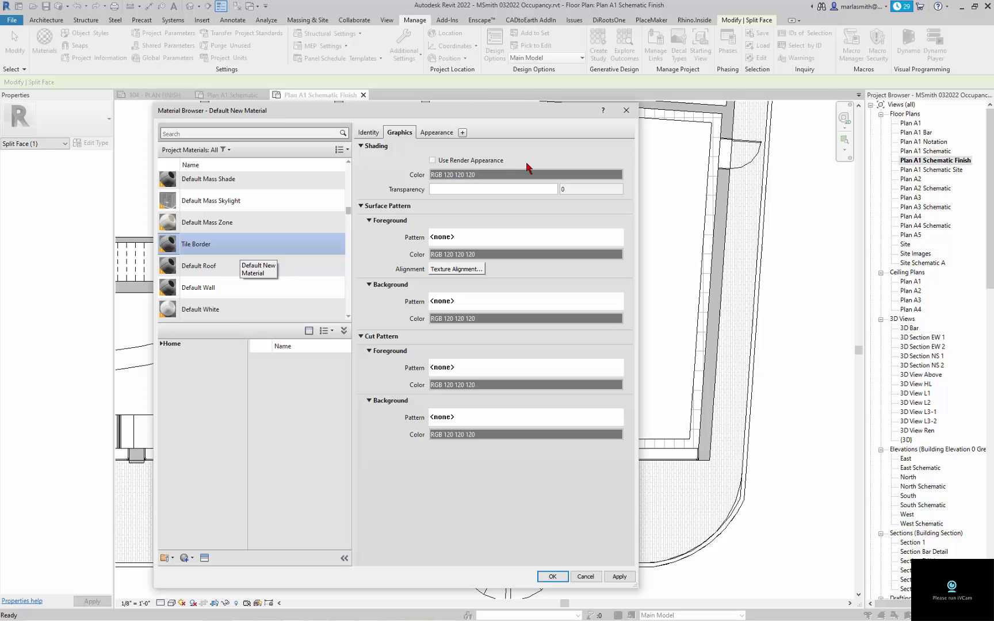
Step: Give Tile Border render-appearance shading and the Model 12" Tile foreground pattern, then save it
click(433, 161)
click(466, 238)
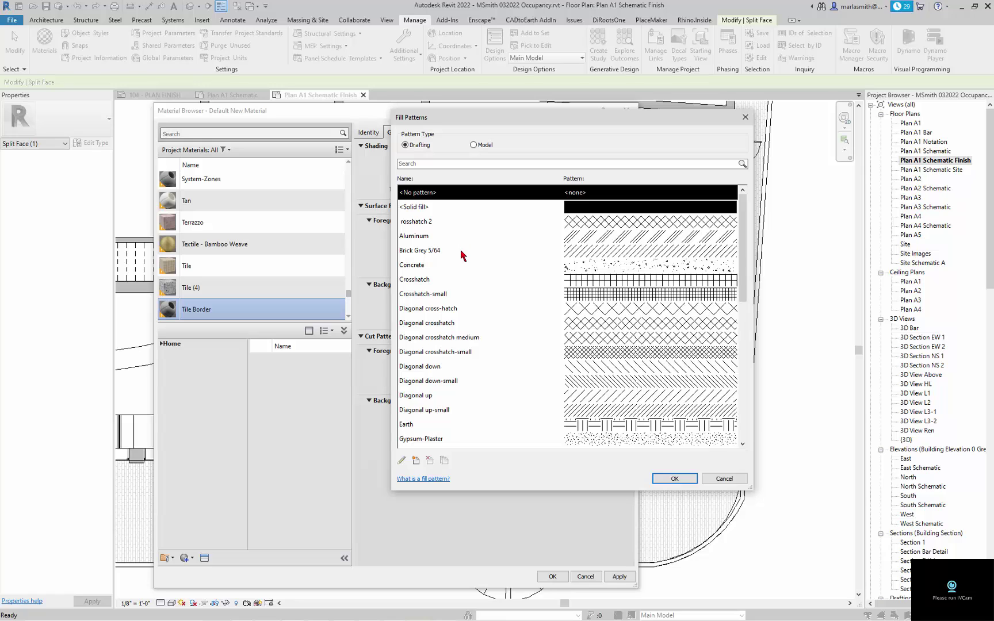
click(473, 145)
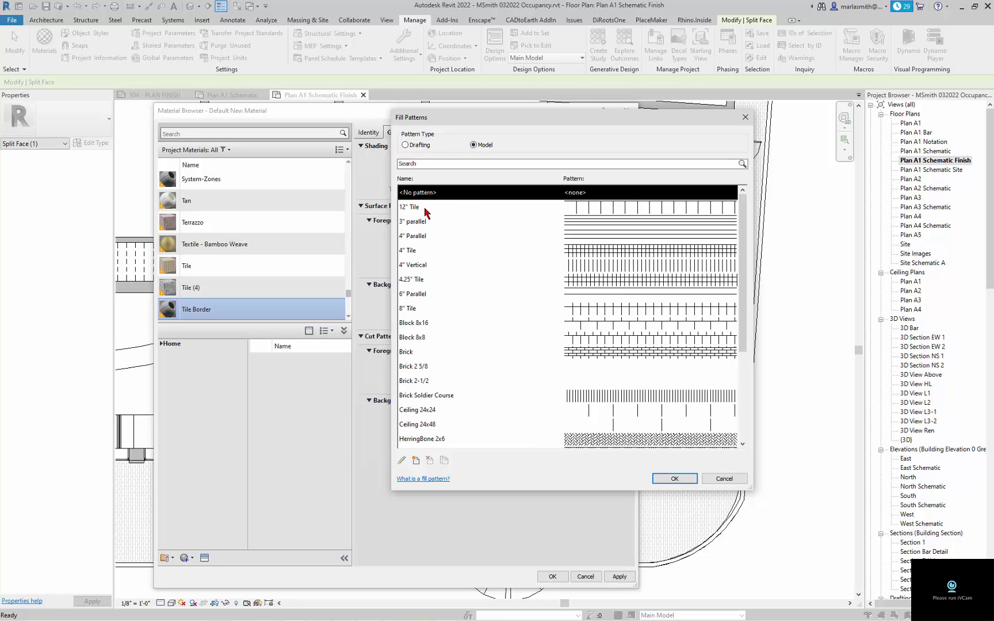
click(412, 208)
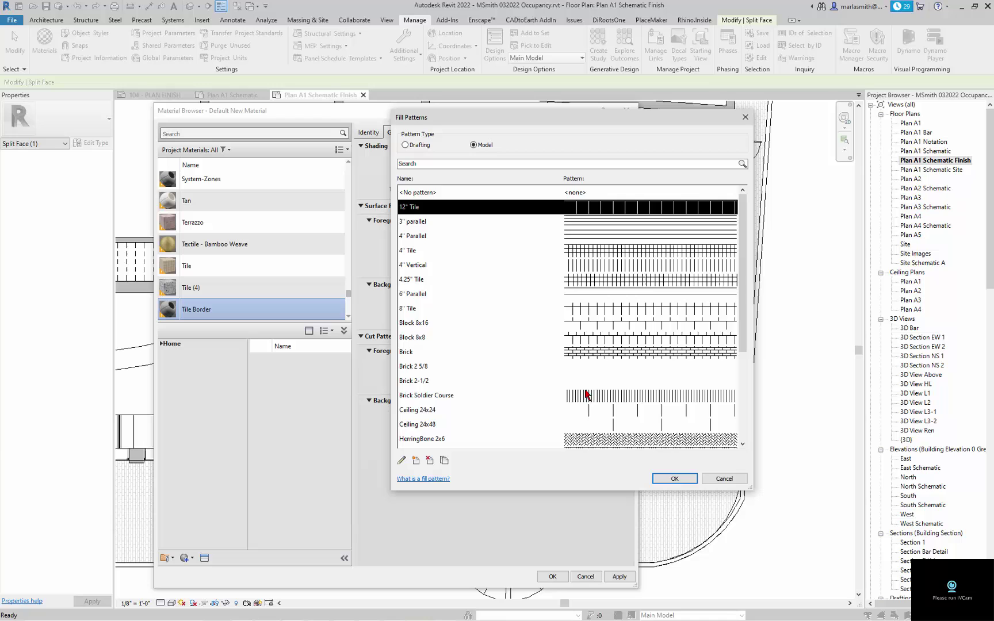
click(675, 480)
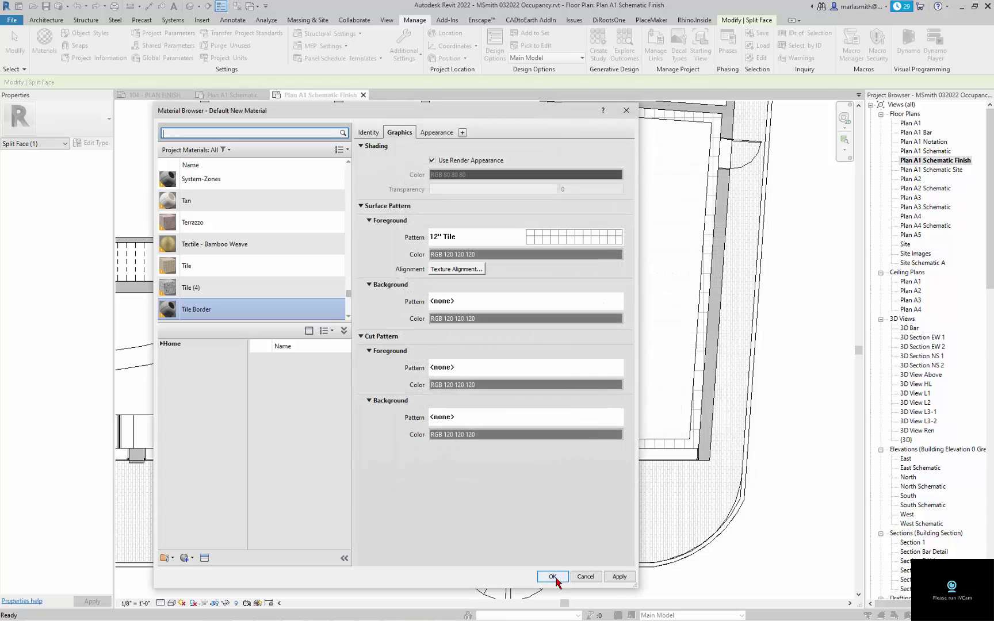
click(552, 577)
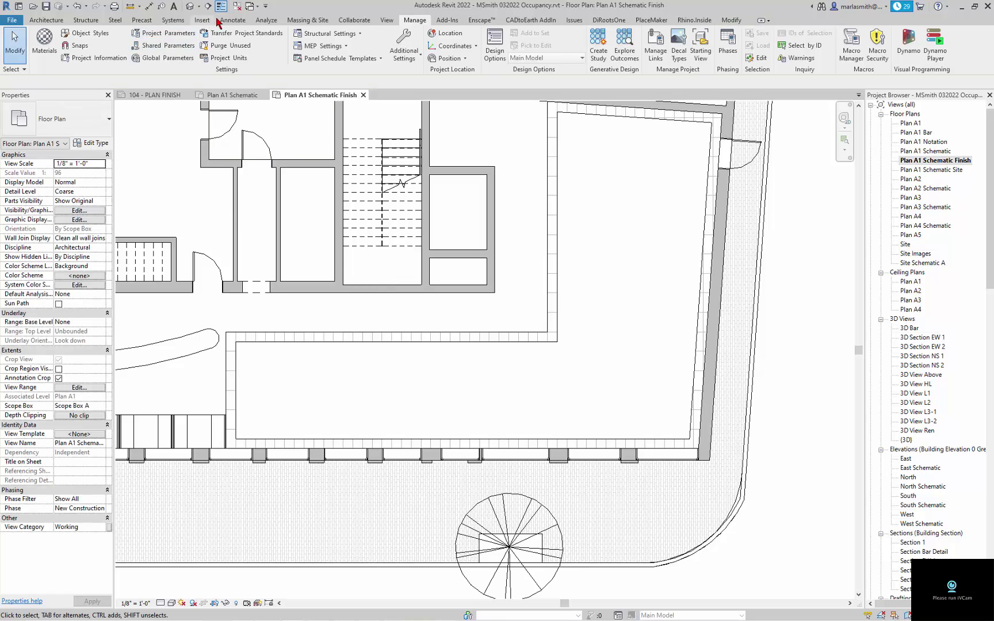
Step: Paint the inner floor face with Tile Horizontal and the perimeter strip with Tile Border
click(731, 20)
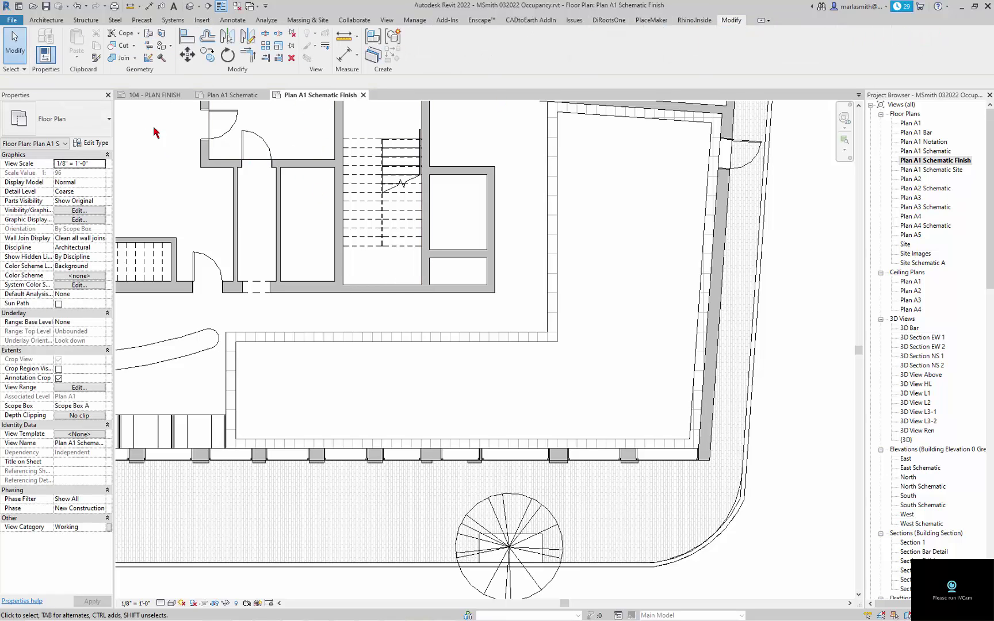
click(163, 47)
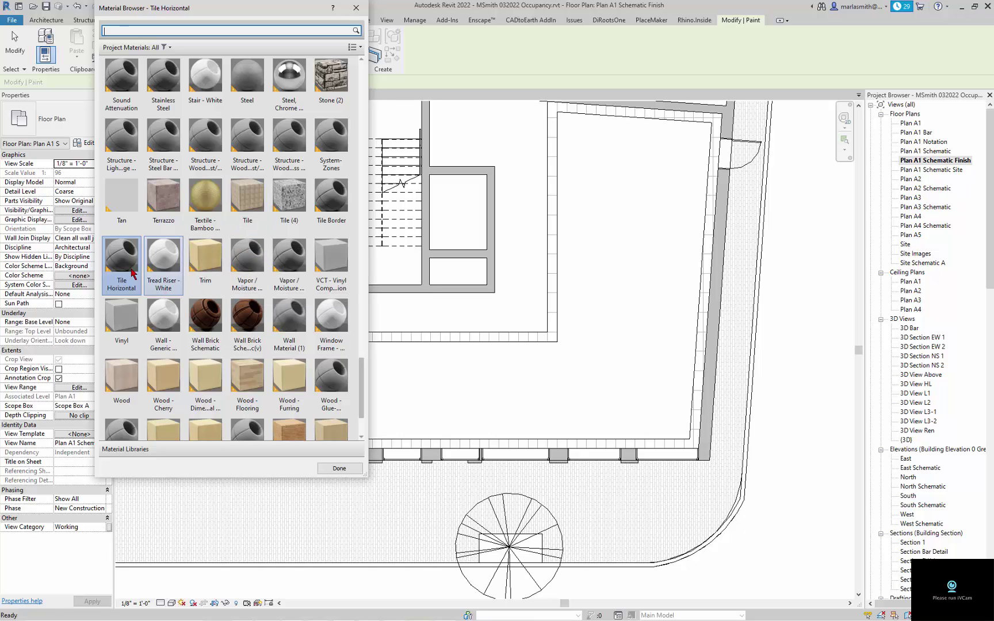
click(612, 260)
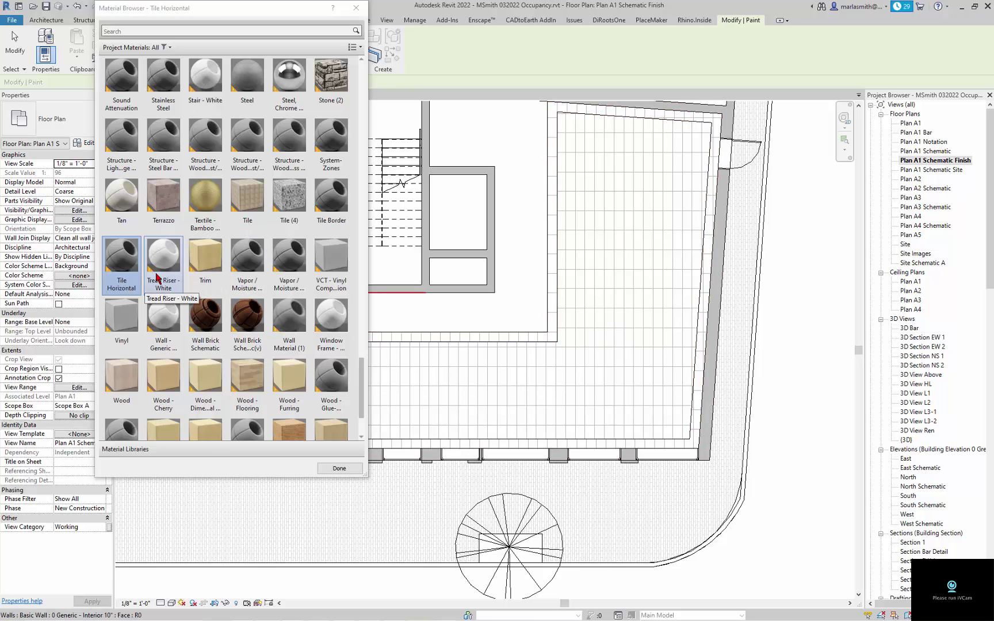
click(341, 214)
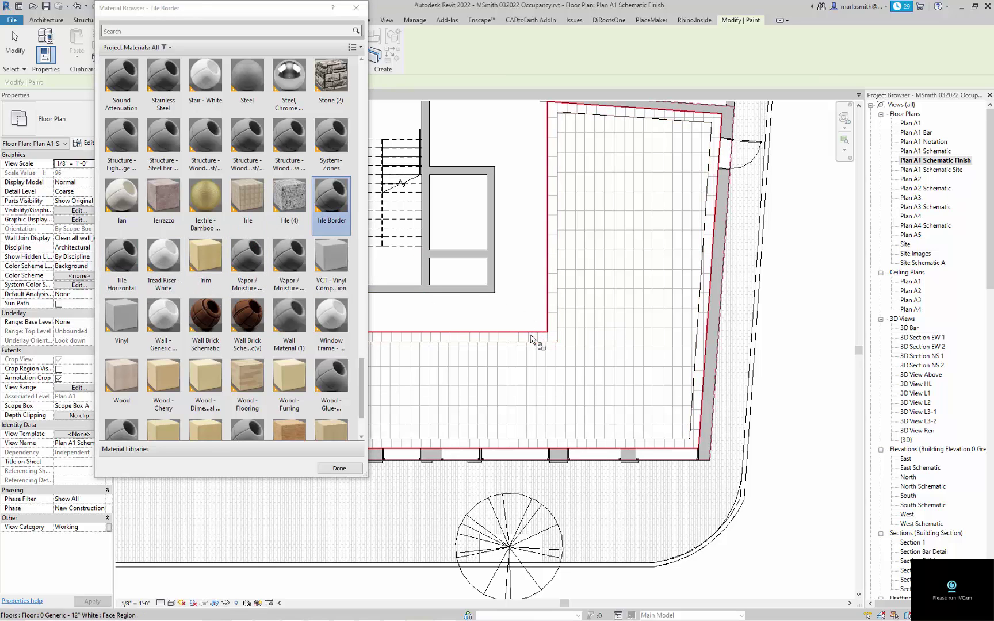
click(552, 315)
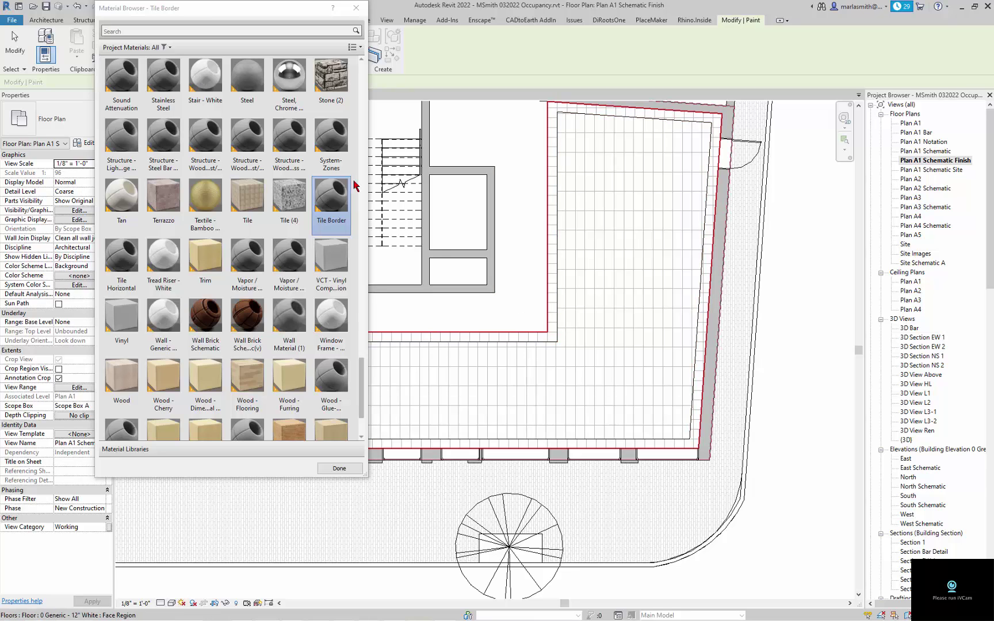
click(357, 8)
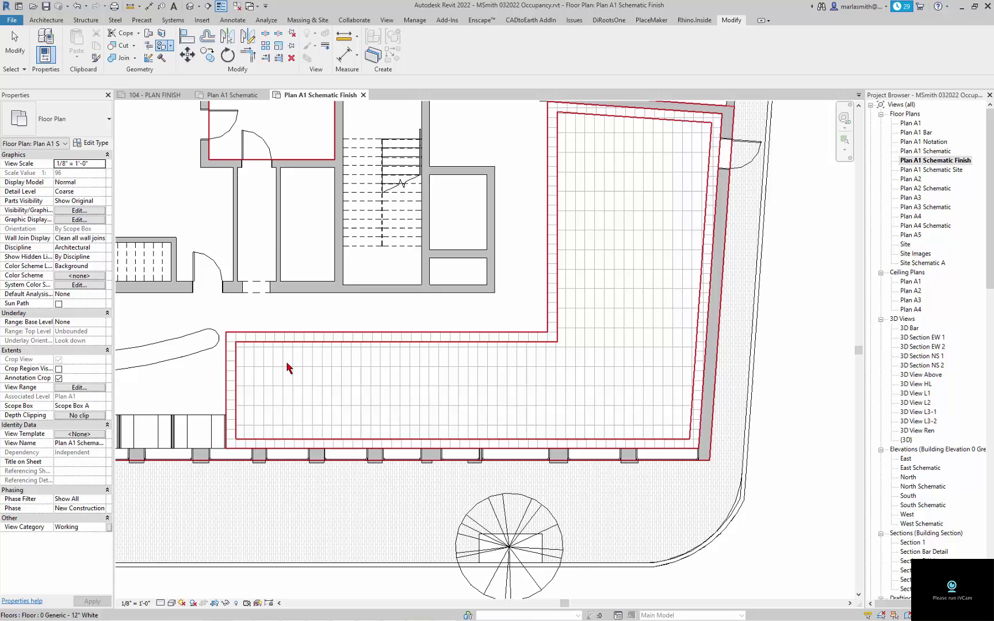
Step: With Align (AL), snap a horizontal tile line to the floor region's top edge
scroll(249, 357, up, 3)
key(a)
key(l)
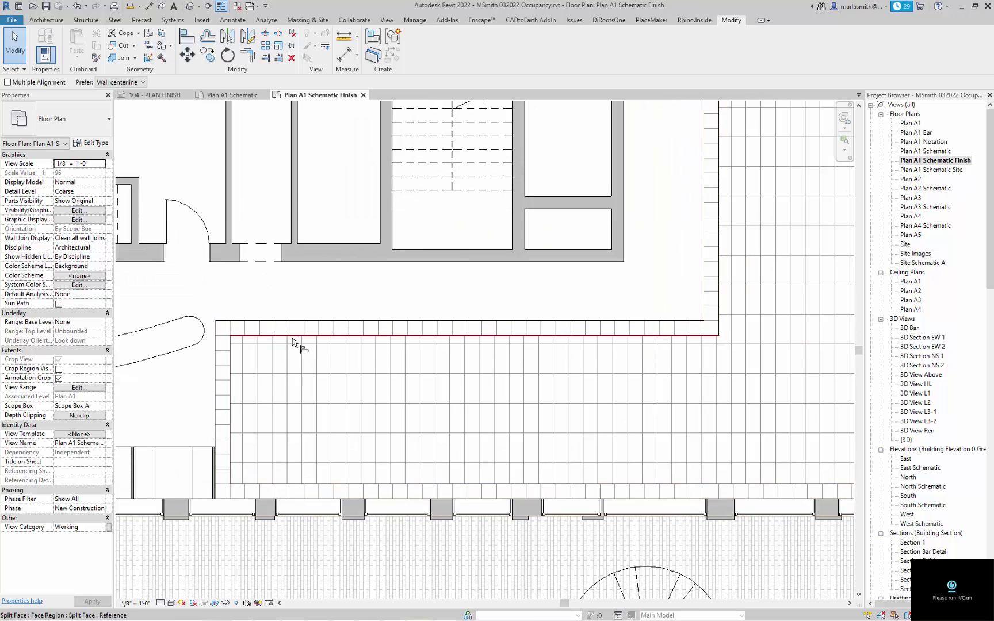
click(305, 337)
click(315, 345)
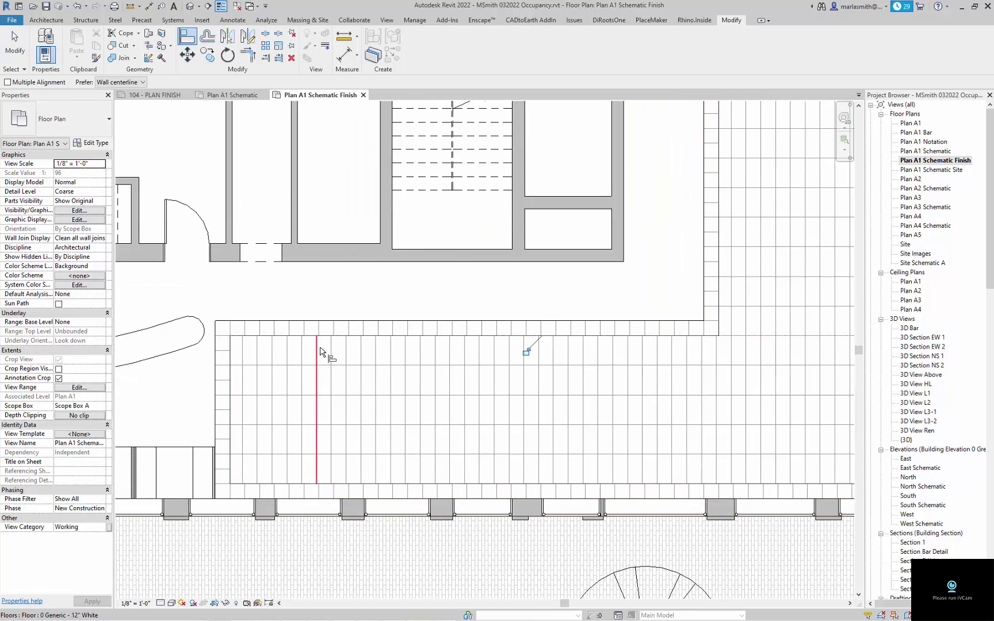
Step: Align a vertical tile line to the floor's vertical edge and pick another edge reference
click(722, 294)
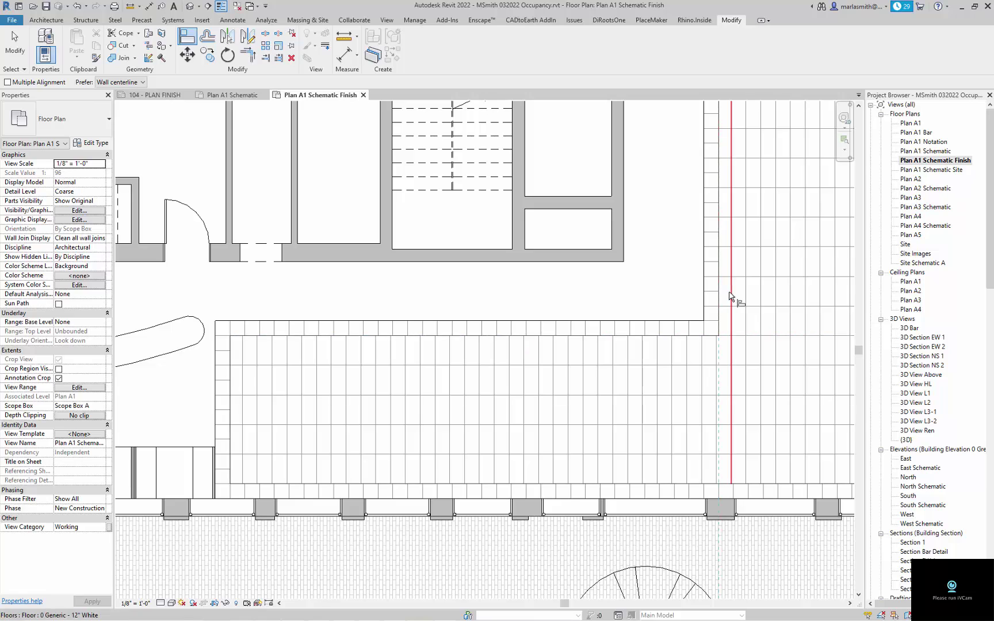
click(730, 295)
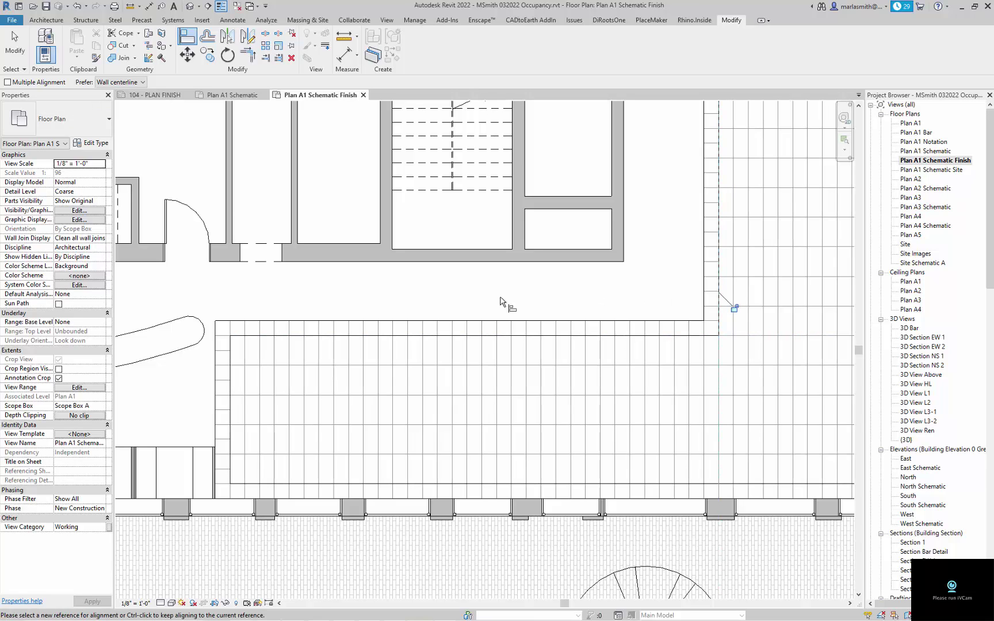
scroll(444, 305, down, 2)
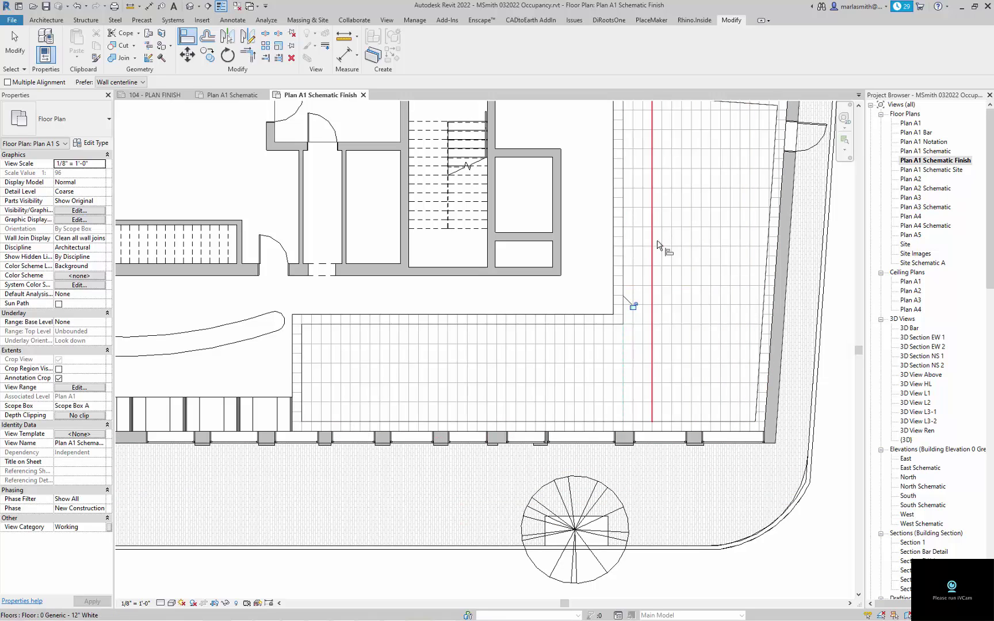
click(671, 280)
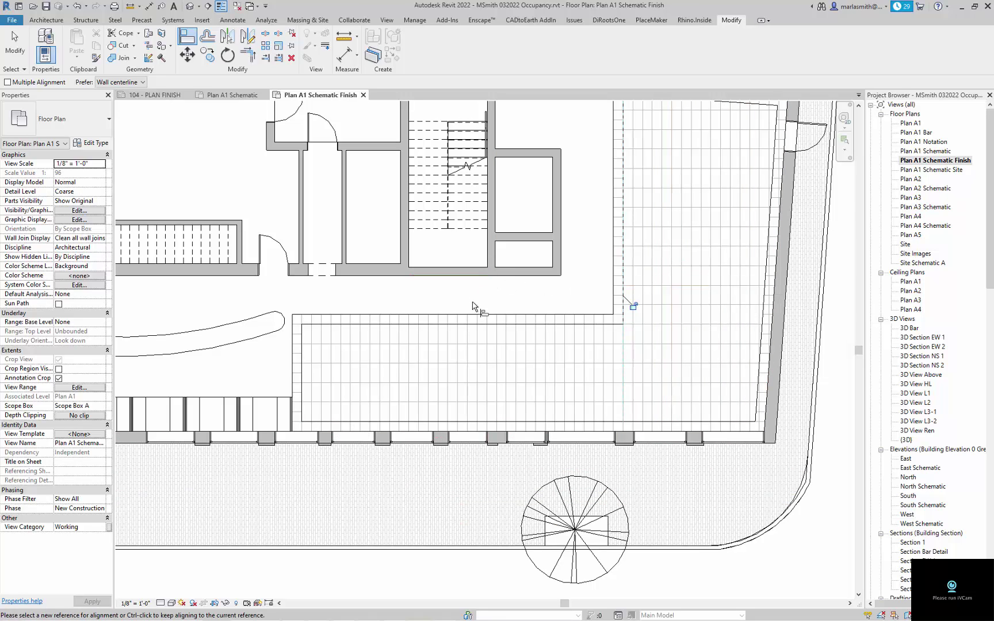